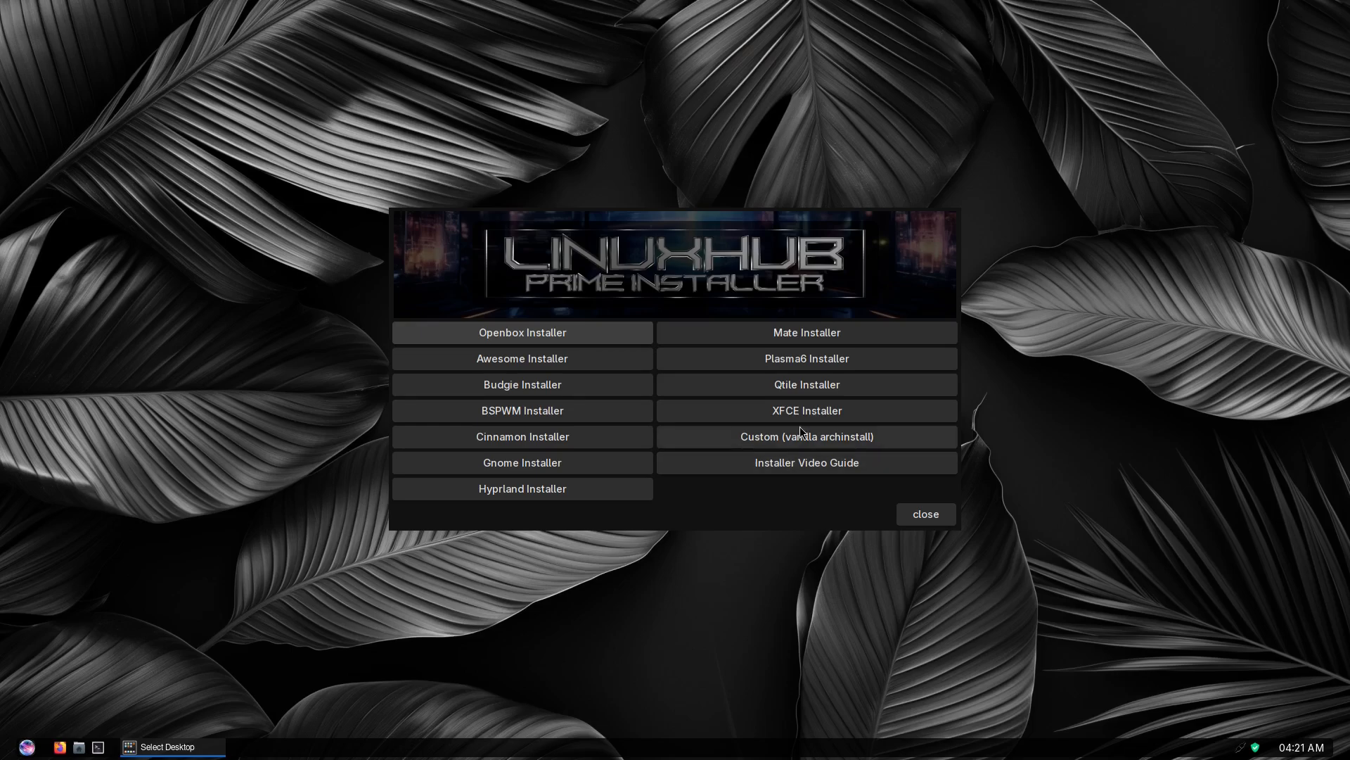
Start the Plasma6 installer and submit the account form with username tes, a user password and a root password
{"action": "left_click", "coordinate": [783, 352]}
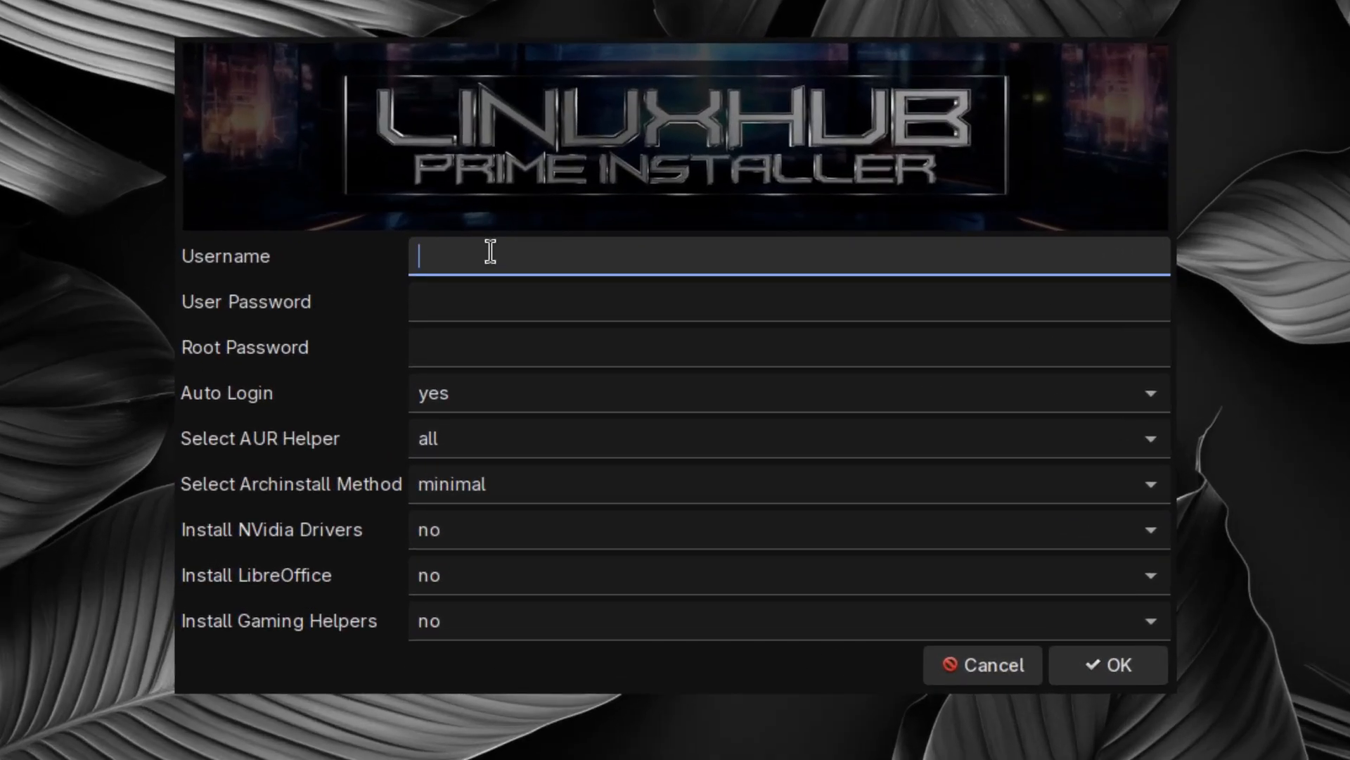
{"action": "type", "text": "tes"}
{"action": "left_click", "coordinate": [478, 296]}
{"action": "type", "text": "te"}
{"action": "left_click", "coordinate": [479, 347]}
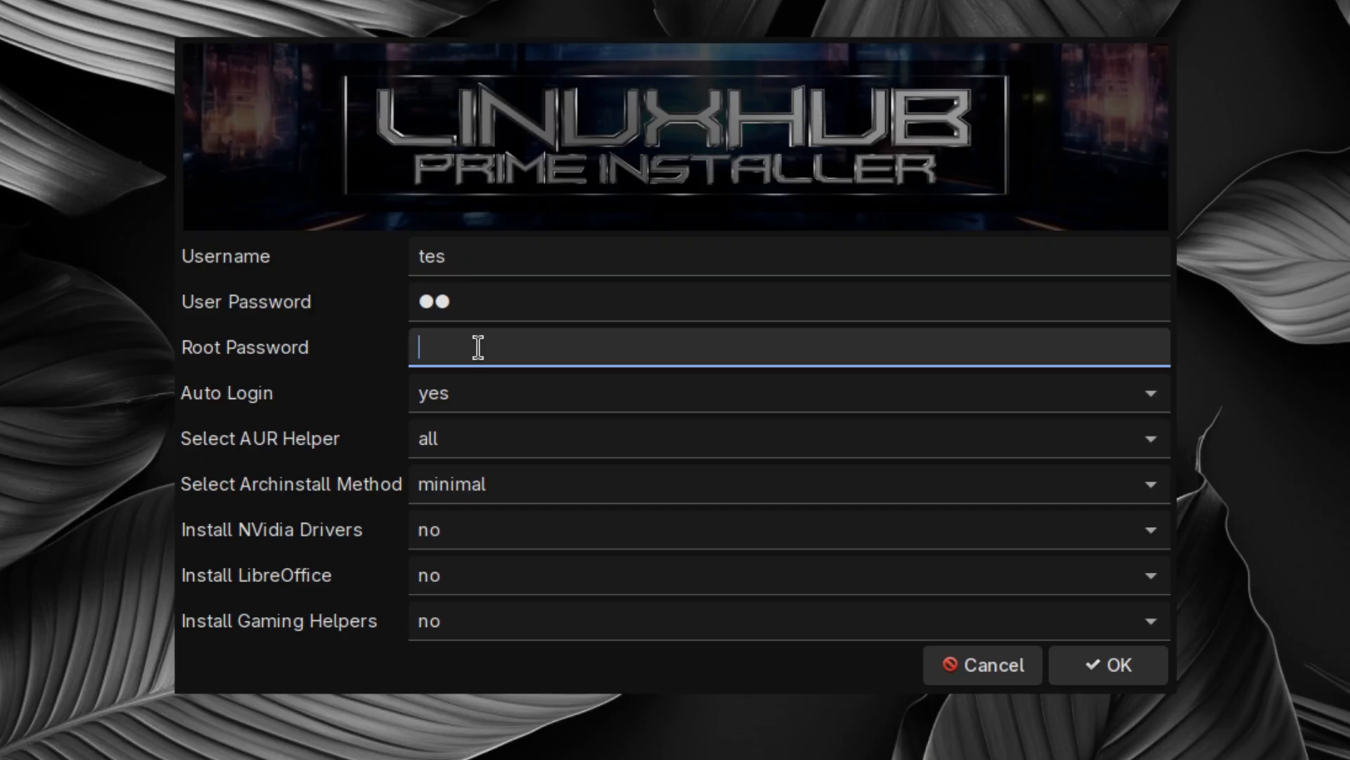
{"action": "type", "text": "te"}
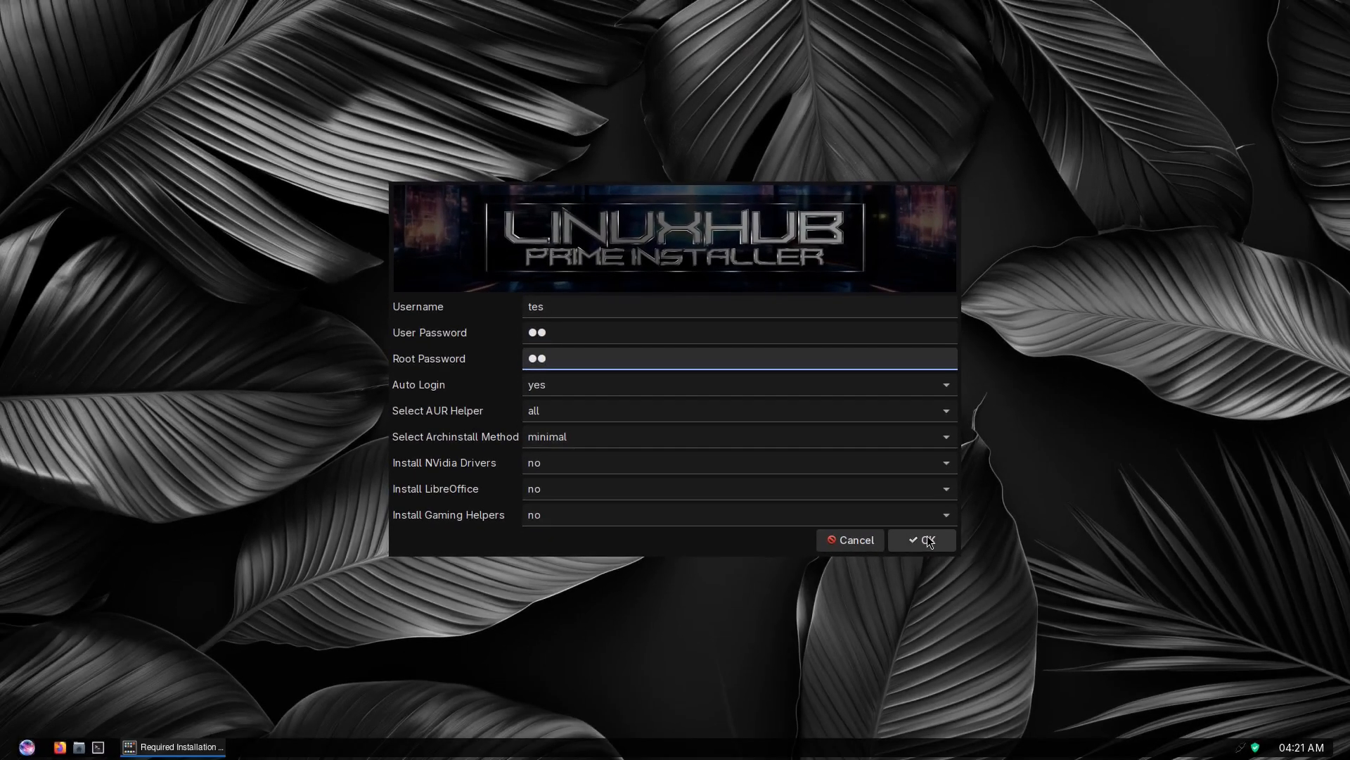
{"action": "left_click", "coordinate": [1109, 664]}
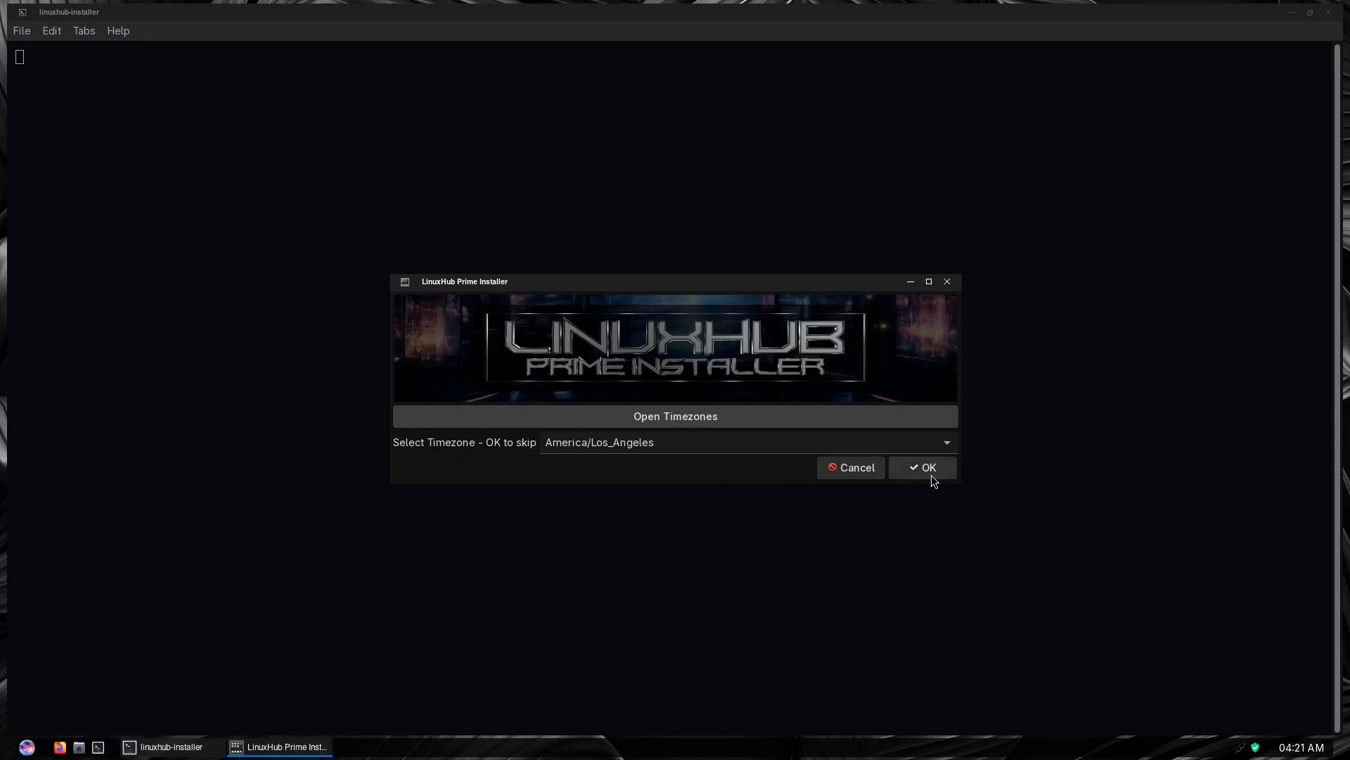
Open the installer's timezone list as a text file and search it for chicago
{"action": "left_click", "coordinate": [947, 442]}
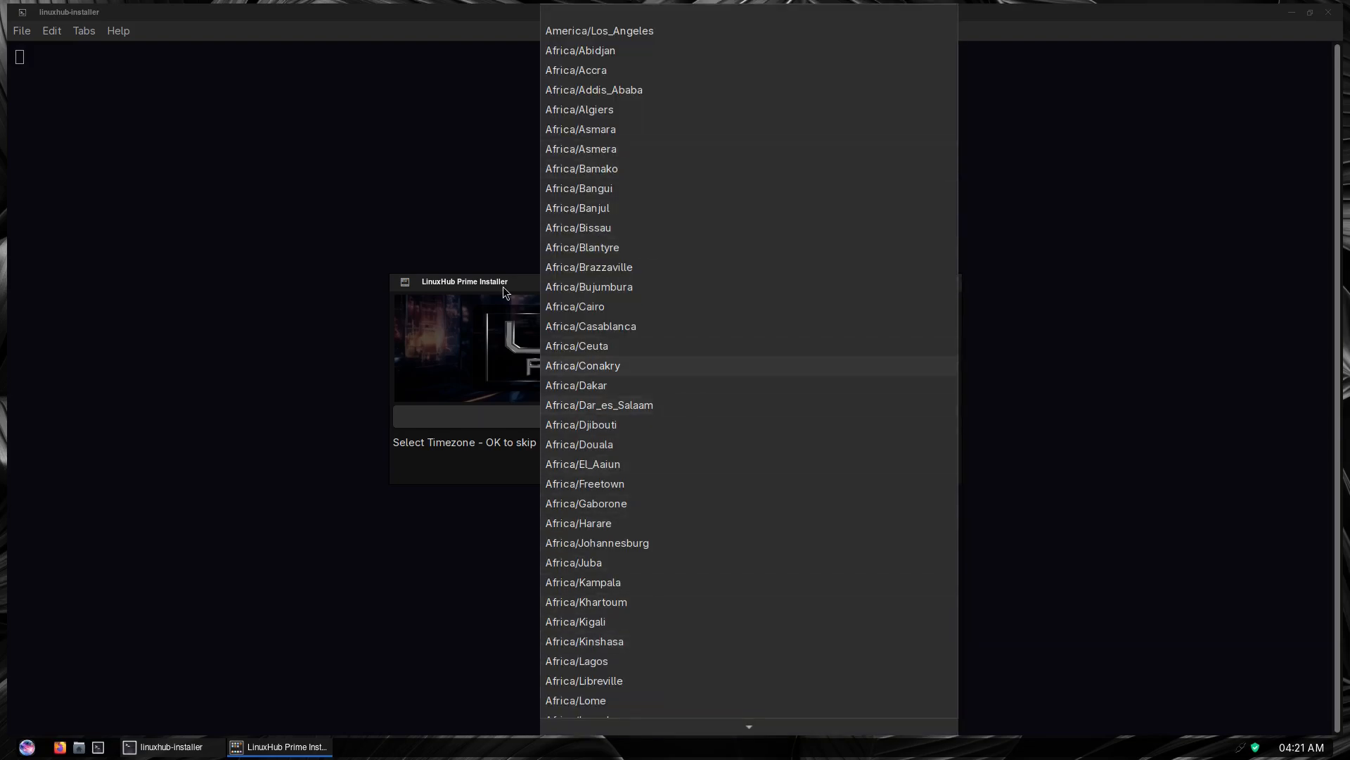
{"action": "left_click", "coordinate": [482, 344]}
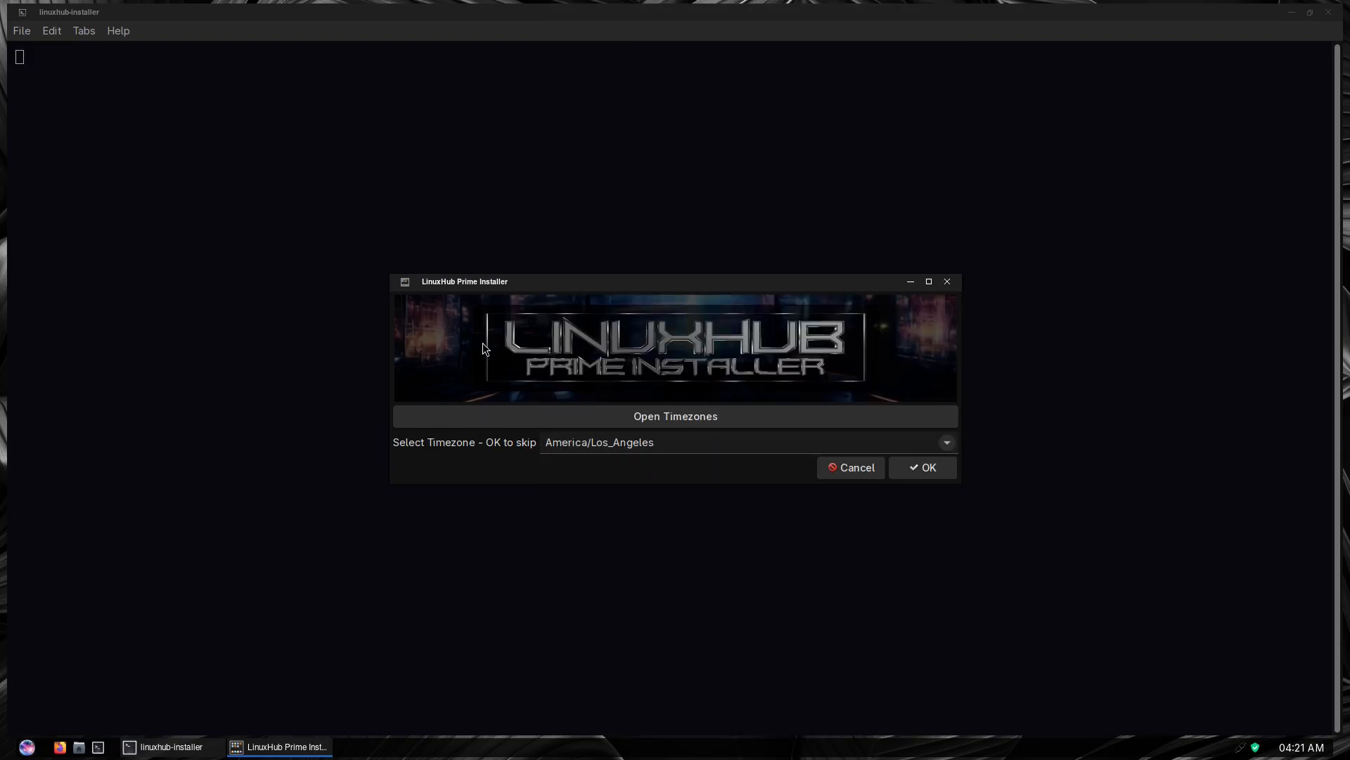
{"action": "left_click", "coordinate": [663, 415]}
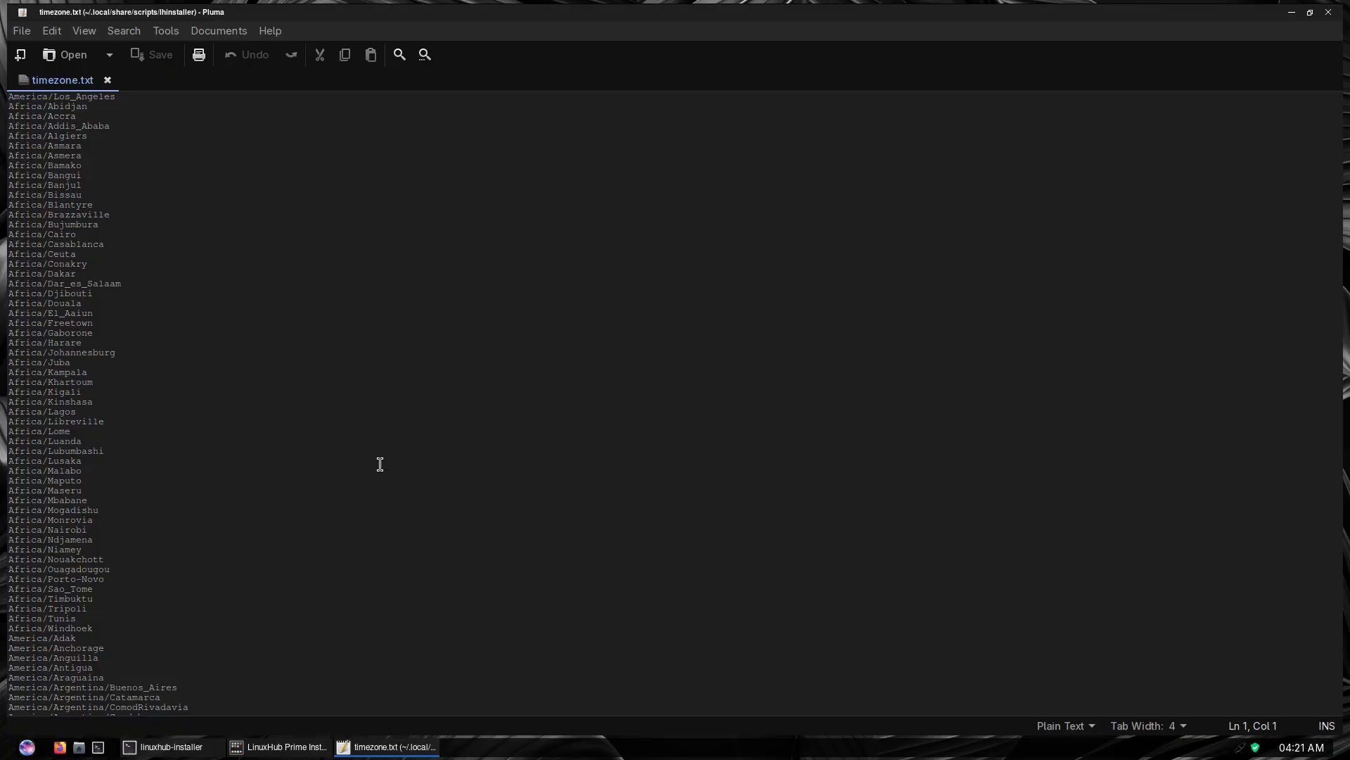
{"action": "key", "text": "ctrl+f"}
{"action": "type", "text": "chic"}
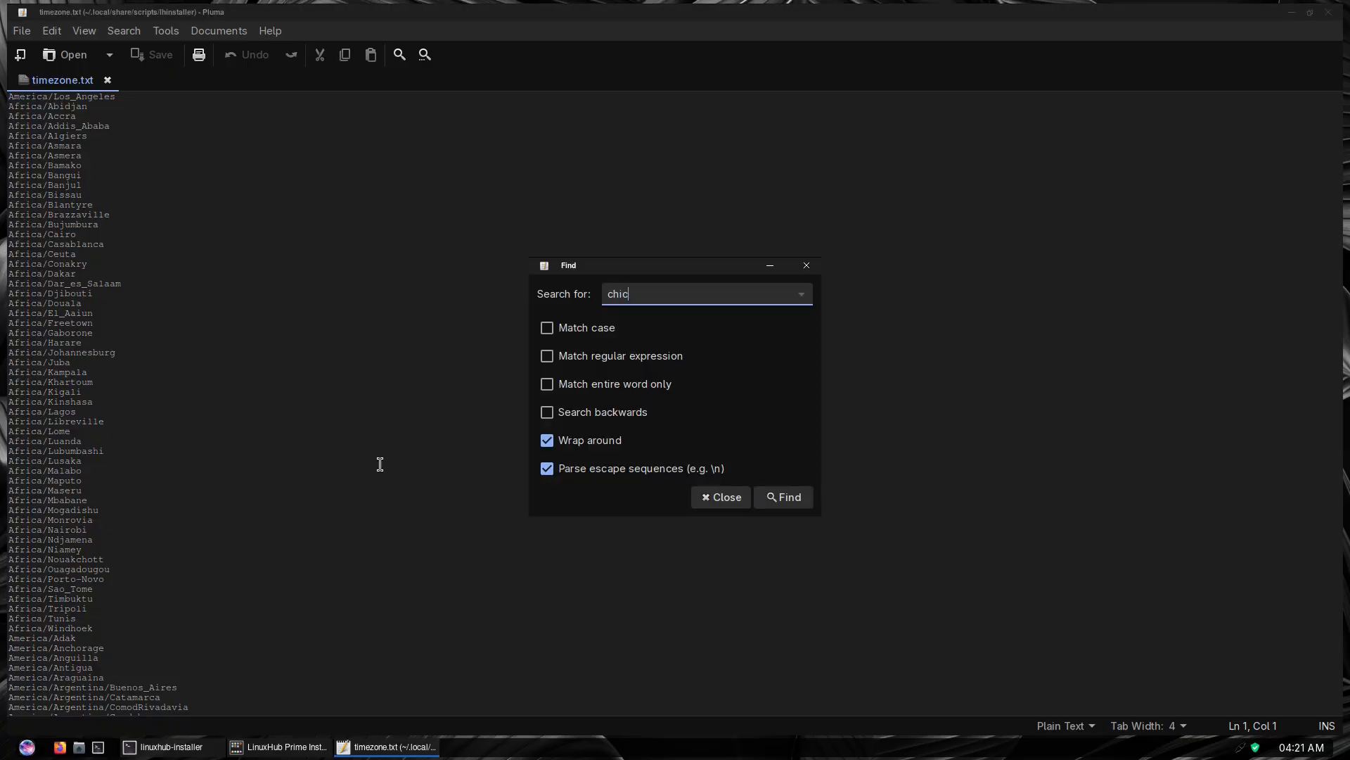
{"action": "type", "text": "o"}
{"action": "key", "text": "BackSpace"}
{"action": "type", "text": "ago"}
{"action": "left_click", "coordinate": [789, 497]}
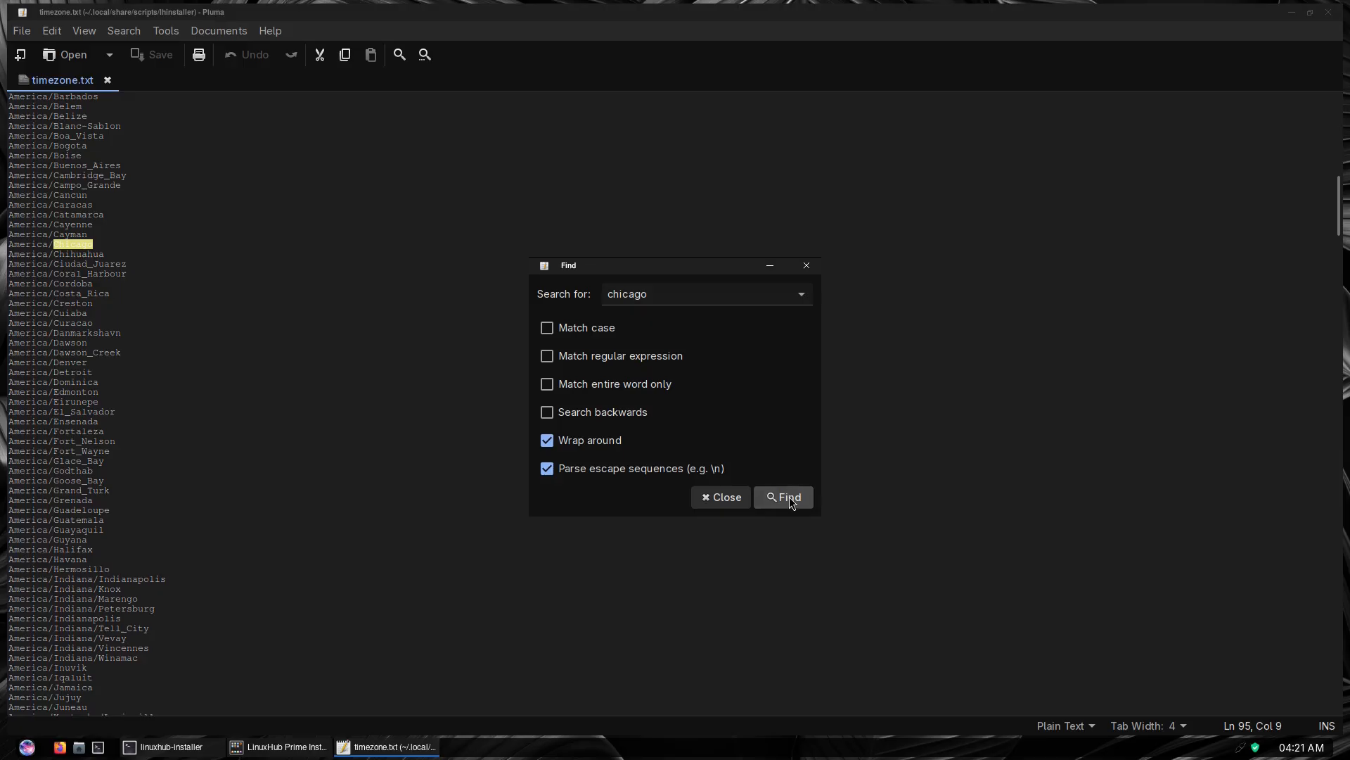
Copy the America/Chicago entry from timezone.txt and close the search dialog
{"action": "double_click", "coordinate": [34, 245]}
{"action": "right_click", "coordinate": [35, 247]}
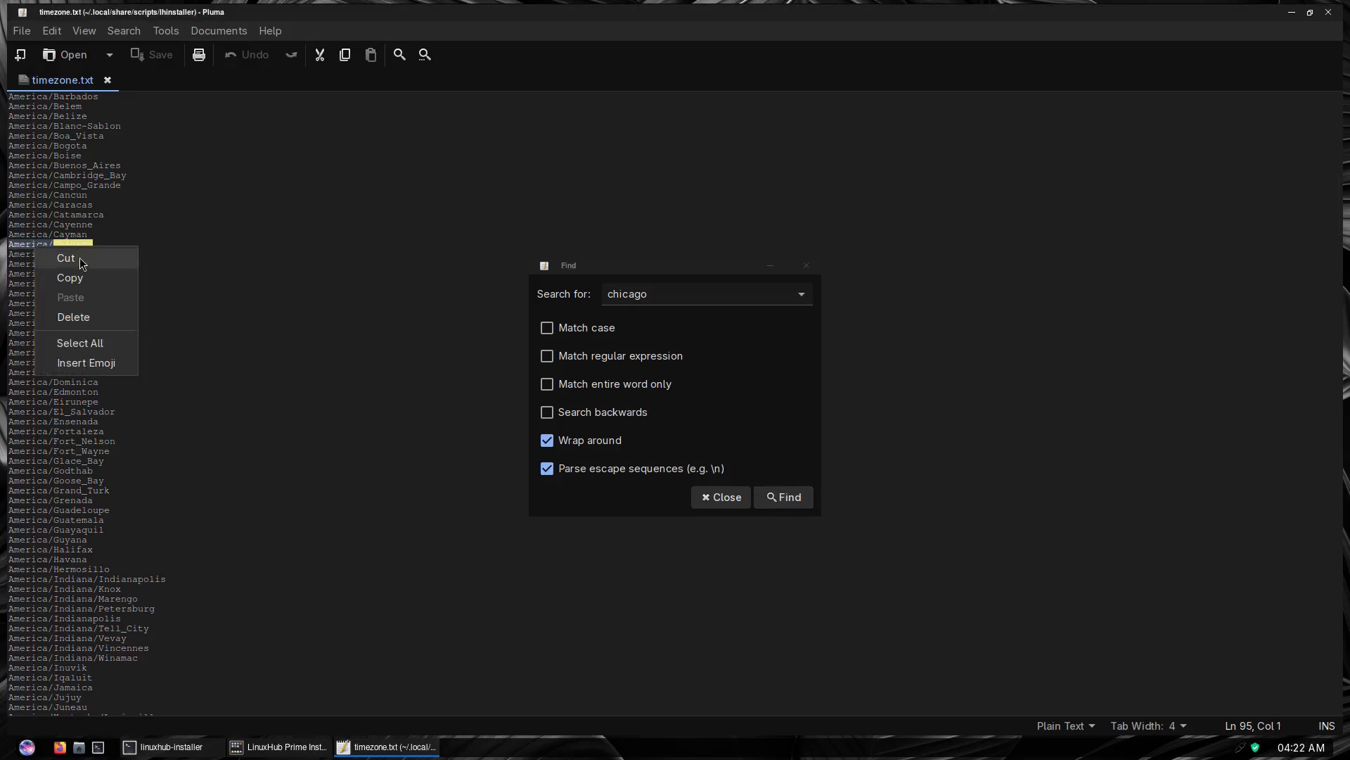
{"action": "left_click", "coordinate": [69, 280]}
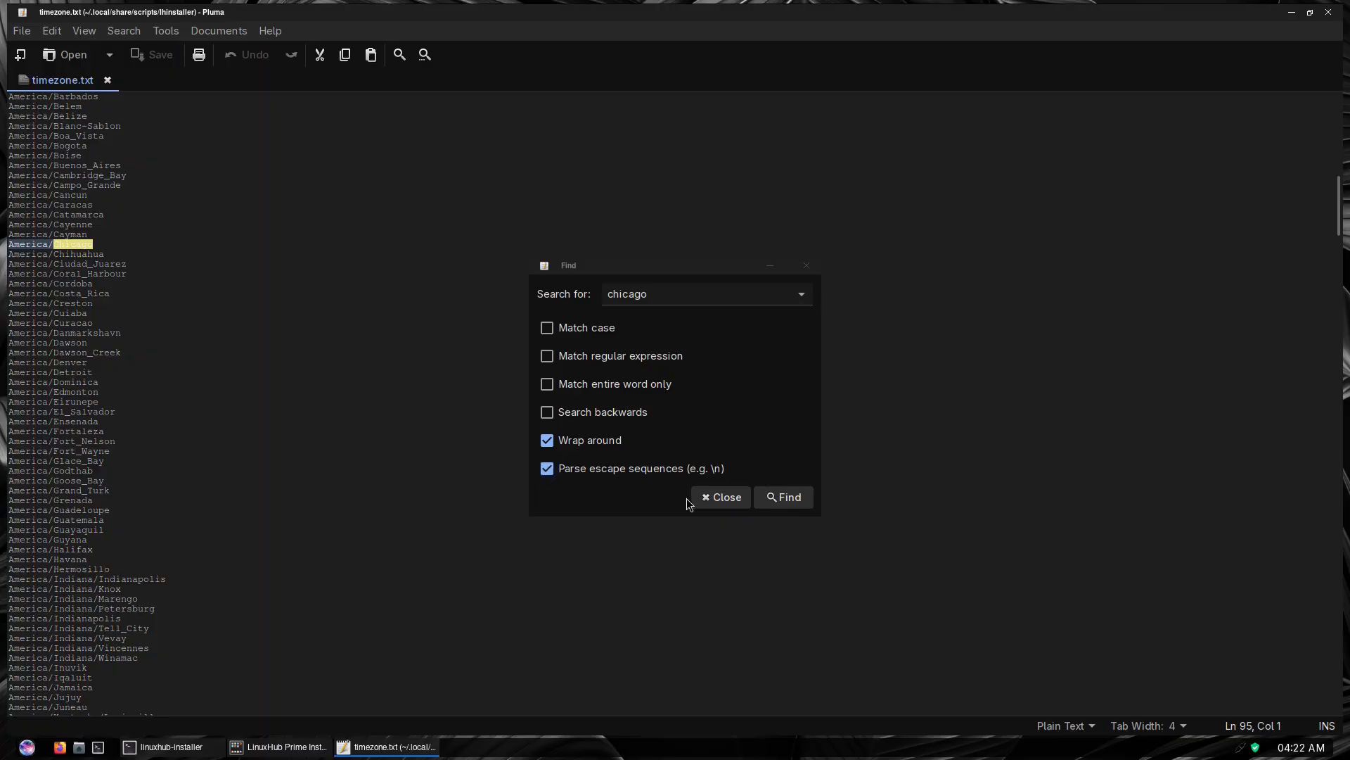
{"action": "left_click", "coordinate": [718, 501]}
Return to the LinuxHub Prime Installer, replace the timezone with the copied America/Chicago and confirm it
{"action": "left_click", "coordinate": [278, 747]}
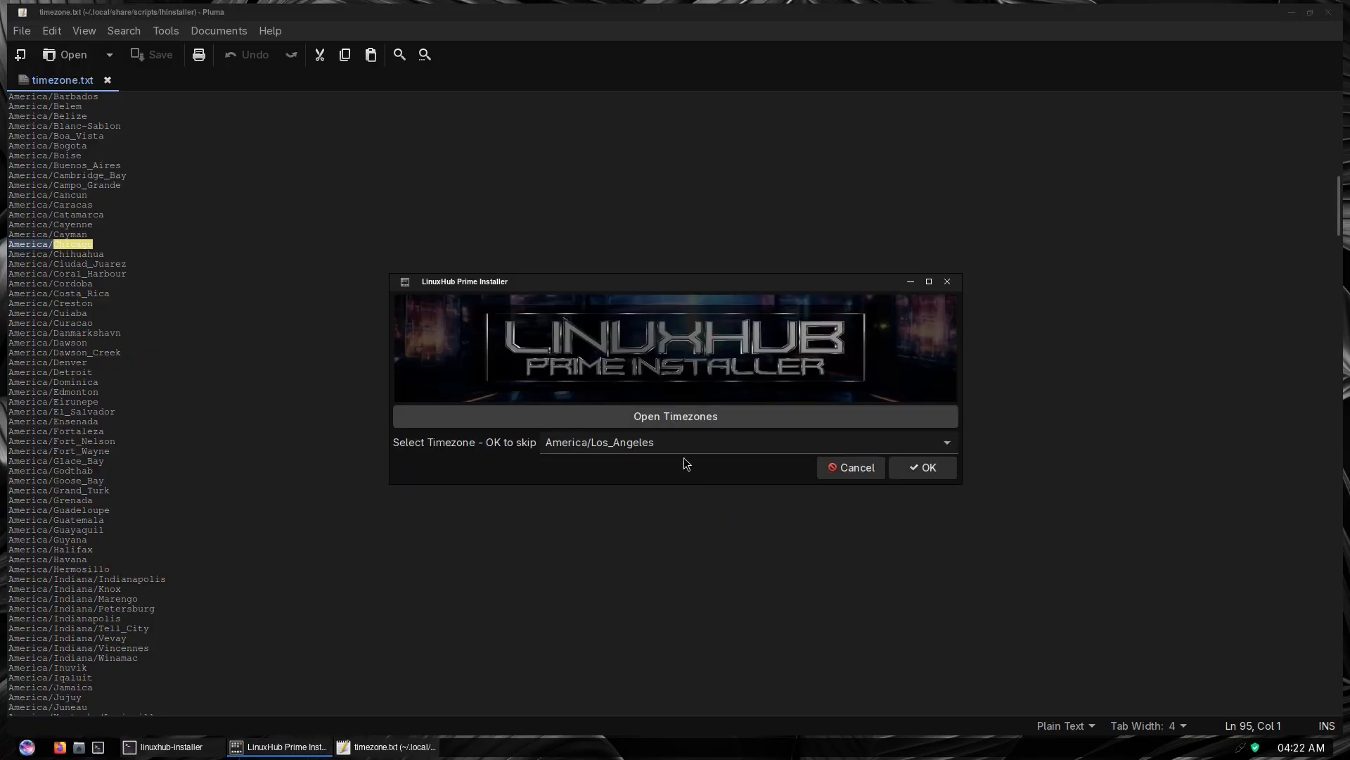
{"action": "triple_click", "coordinate": [631, 445]}
{"action": "right_click", "coordinate": [632, 445]}
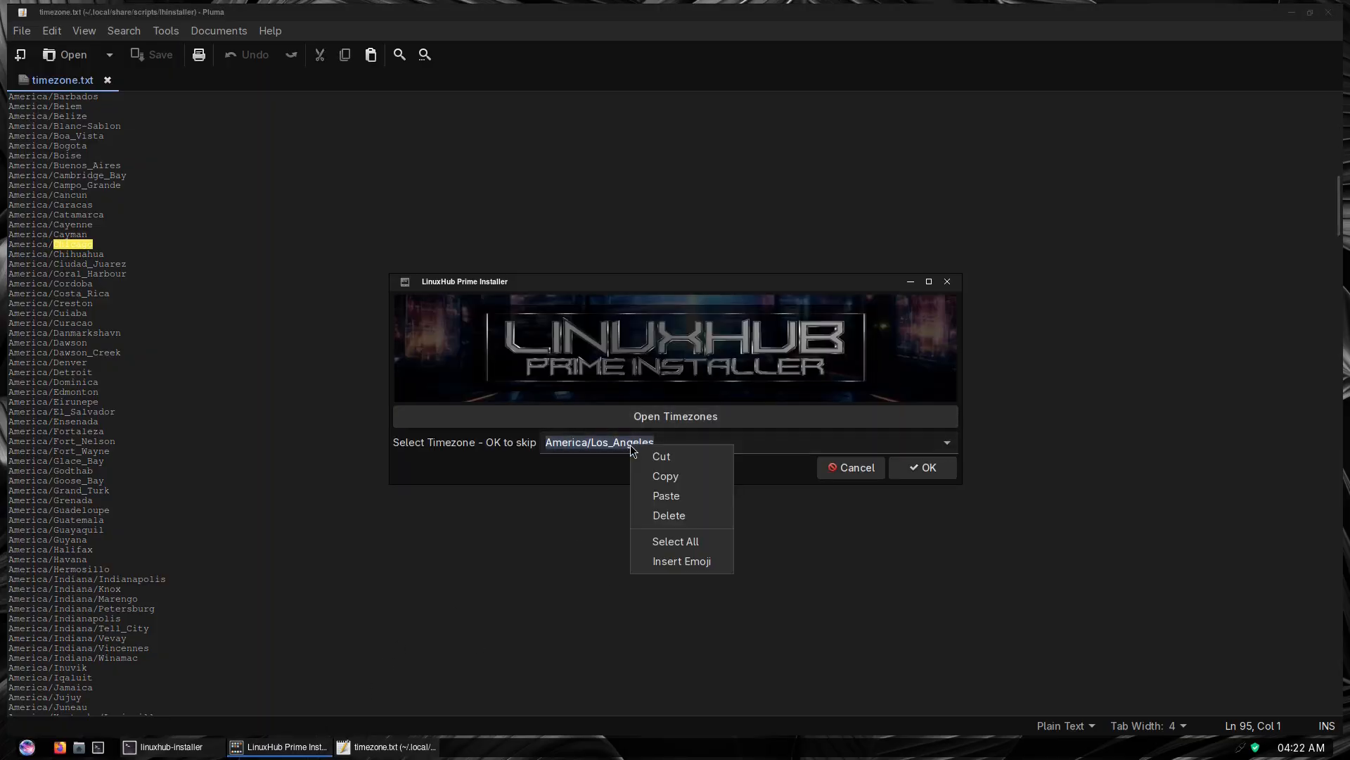
{"action": "left_click", "coordinate": [666, 496]}
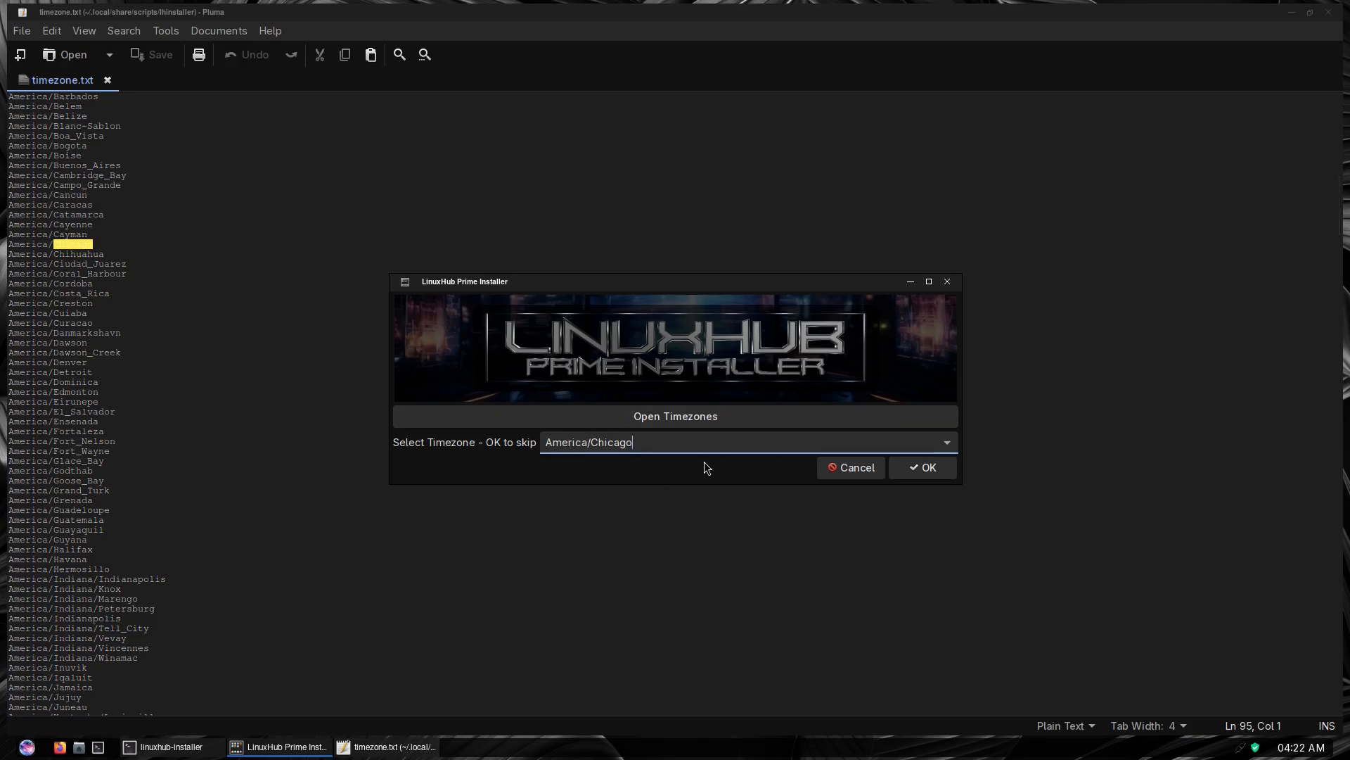
{"action": "left_click", "coordinate": [920, 467]}
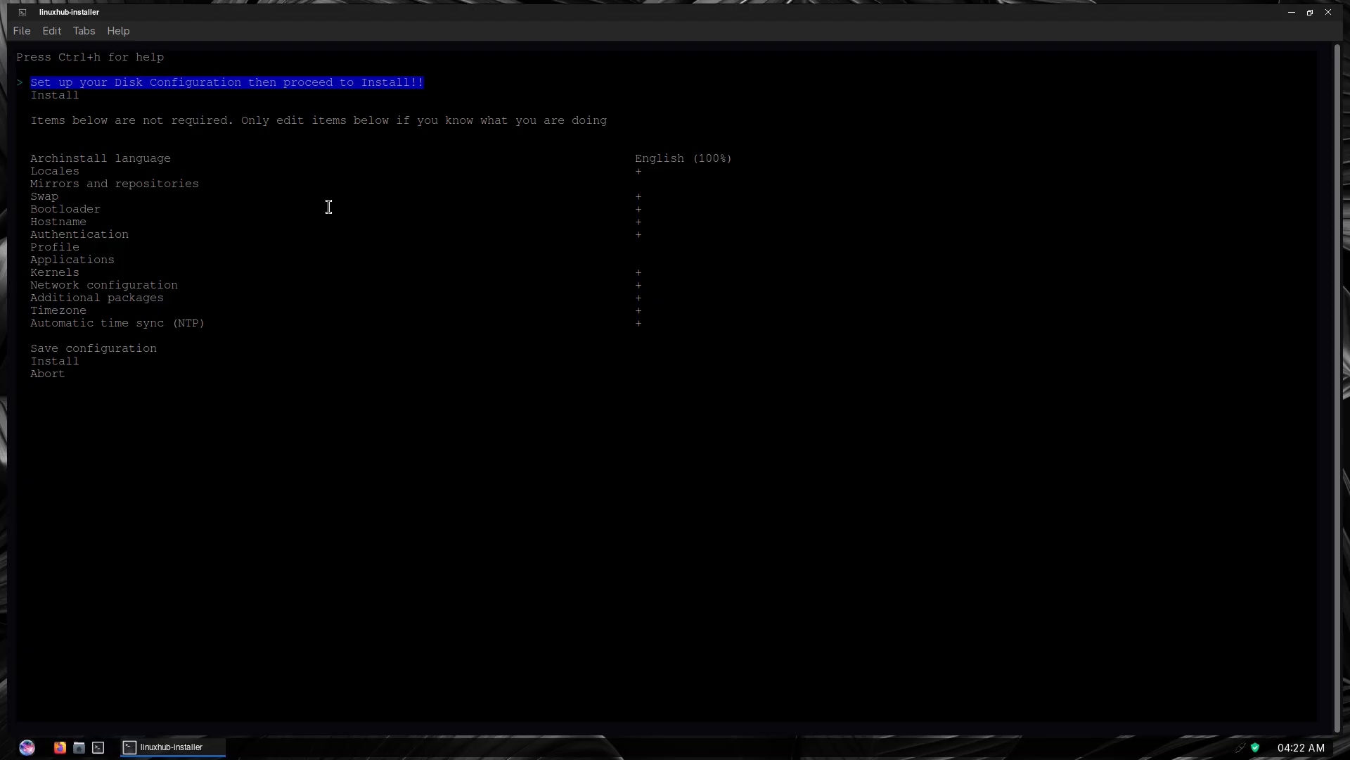
Review the preset archinstall options, including the Timezone and Additional packages entries
{"action": "key", "text": "Down"}
{"action": "key", "text": "Down"}
{"action": "key", "text": "Down"}
{"action": "key", "text": "Down"}
{"action": "key", "text": "Down"}
{"action": "key", "text": "Down"}
{"action": "key", "text": "Down"}
{"action": "key", "text": "Down"}
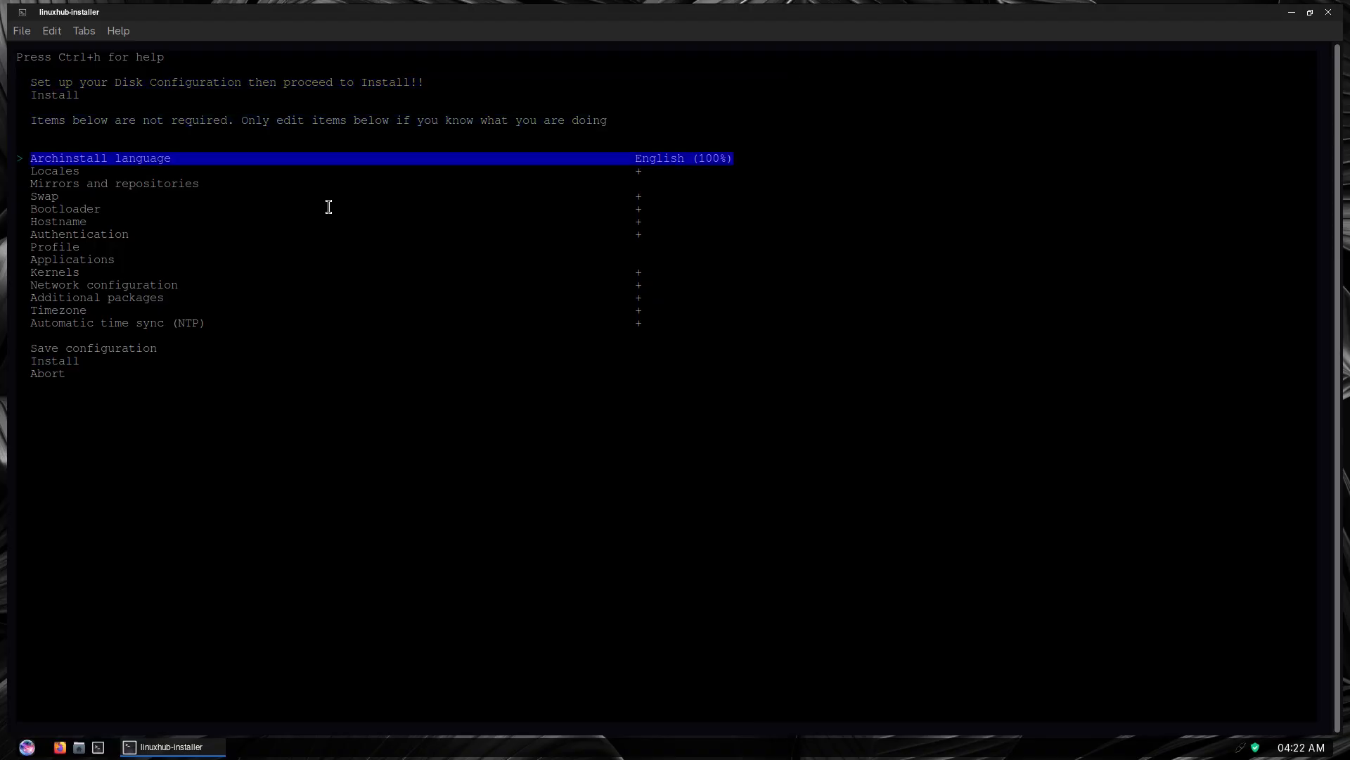
{"action": "key", "text": "Down"}
{"action": "key", "text": "Down"}
{"action": "key", "text": "Down"}
{"action": "key", "text": "Down"}
{"action": "key", "text": "Down"}
{"action": "key", "text": "Down"}
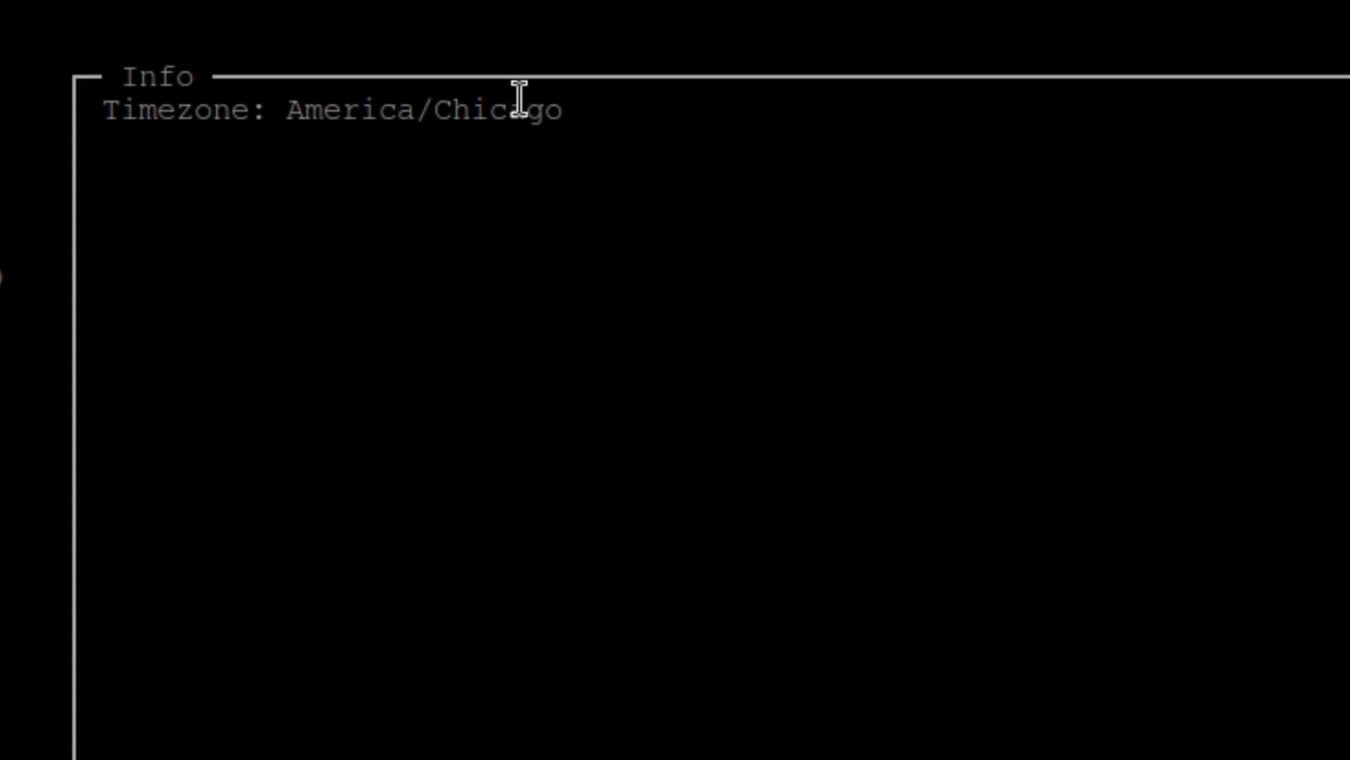
{"action": "key", "text": "Up"}
{"action": "key", "text": "Up"}
{"action": "key", "text": "Up"}
{"action": "key", "text": "Up"}
{"action": "key", "text": "Up"}
{"action": "key", "text": "Up"}
{"action": "key", "text": "Up"}
{"action": "key", "text": "Up"}
{"action": "key", "text": "Up"}
{"action": "key", "text": "Up"}
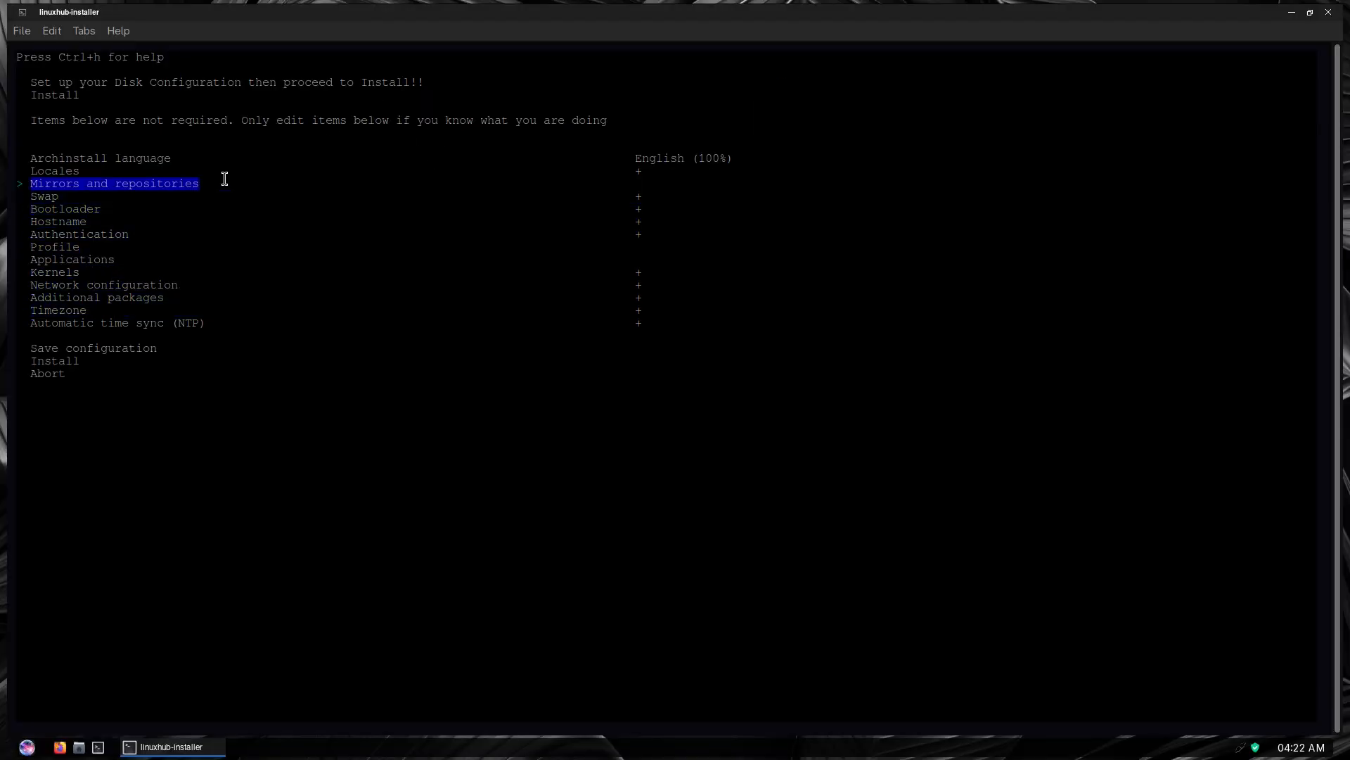
{"action": "key", "text": "Up"}
{"action": "key", "text": "Up"}
{"action": "key", "text": "Up"}
{"action": "key", "text": "Up"}
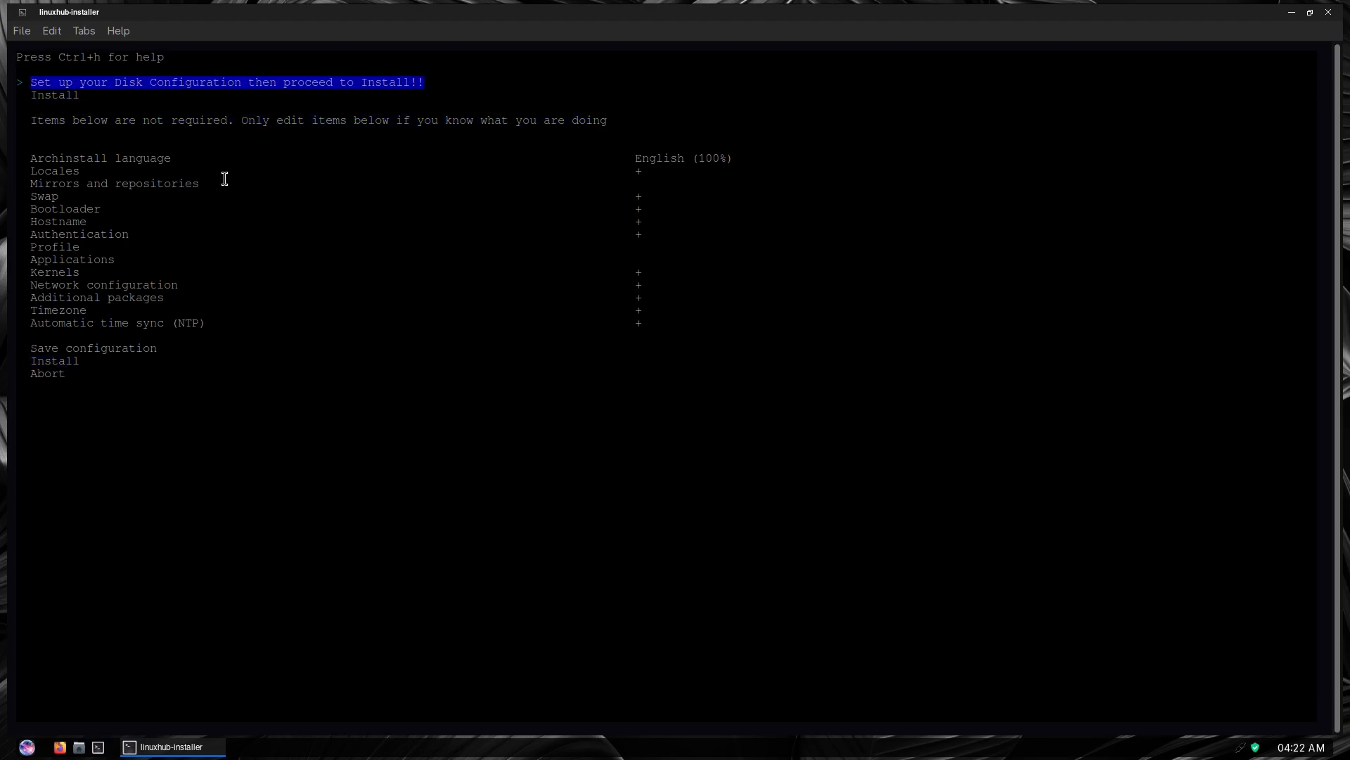
Configure the Virtio Block Device /dev/vda with the best-effort default partition layout and ext4, without LVM or encryption, and return to the main menu
{"action": "key", "text": "Return"}
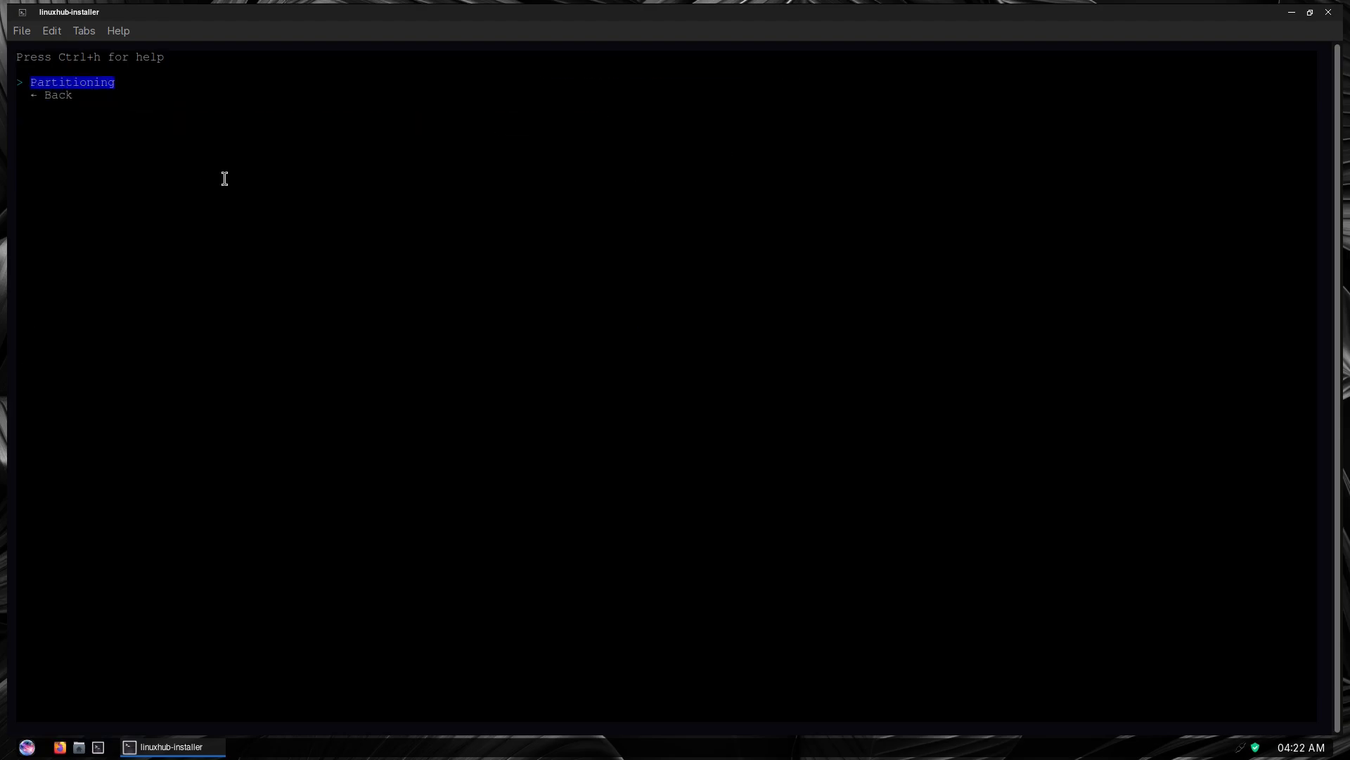
{"action": "key", "text": "Return"}
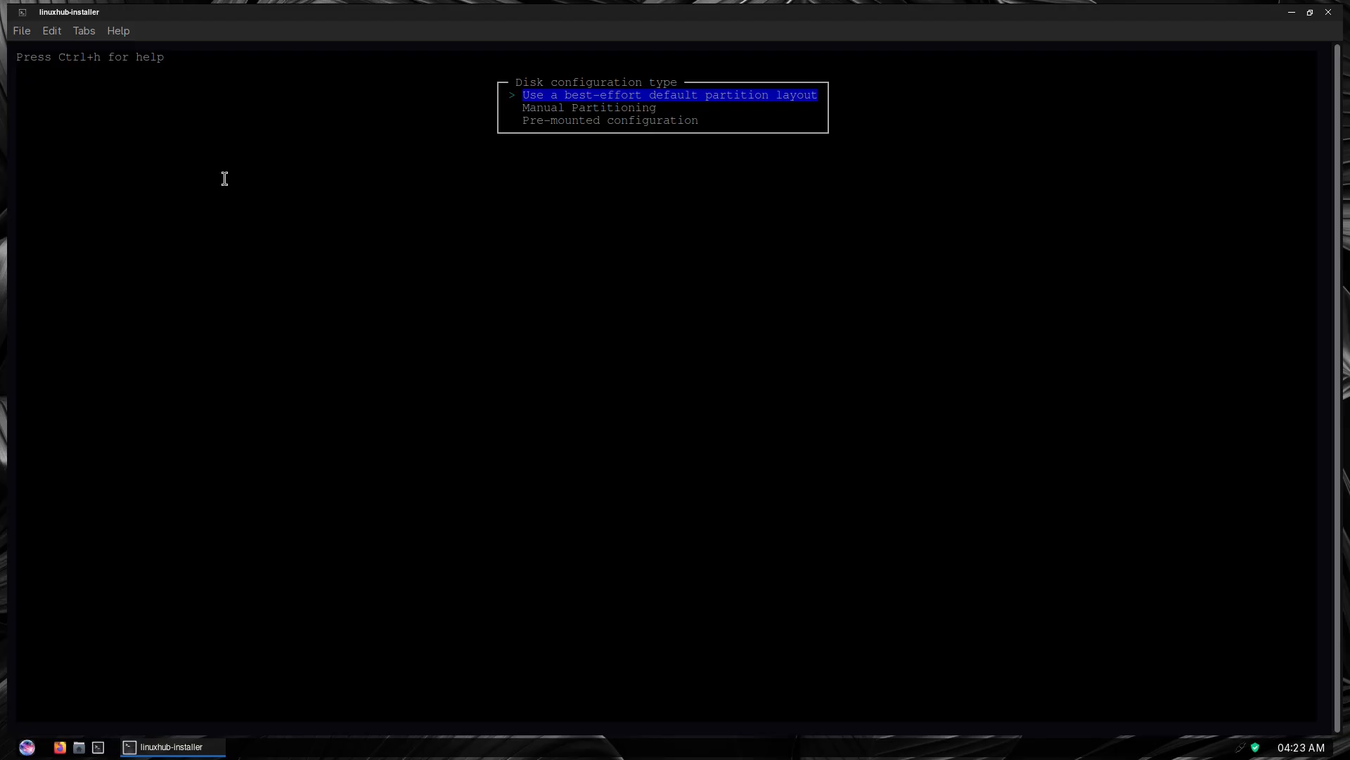
{"action": "key", "text": "Return"}
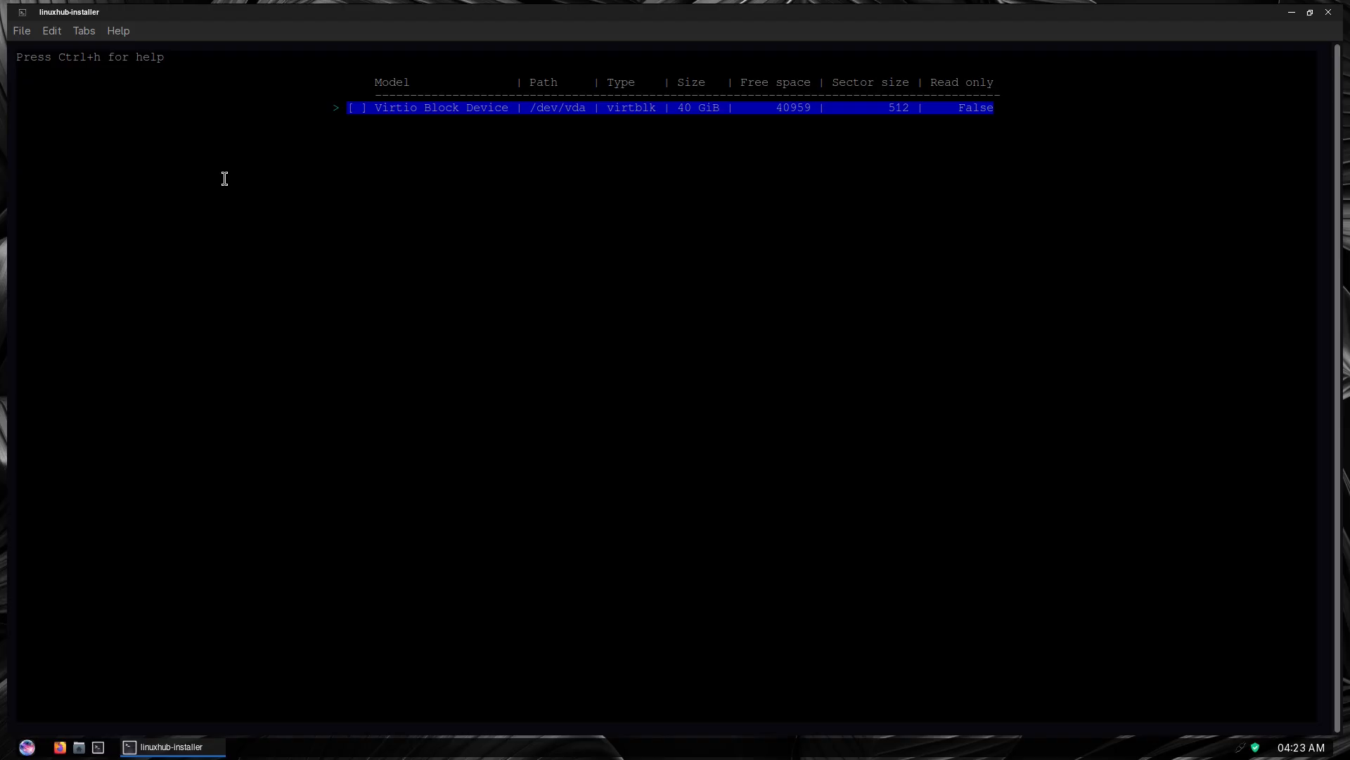
{"action": "key", "text": "Return"}
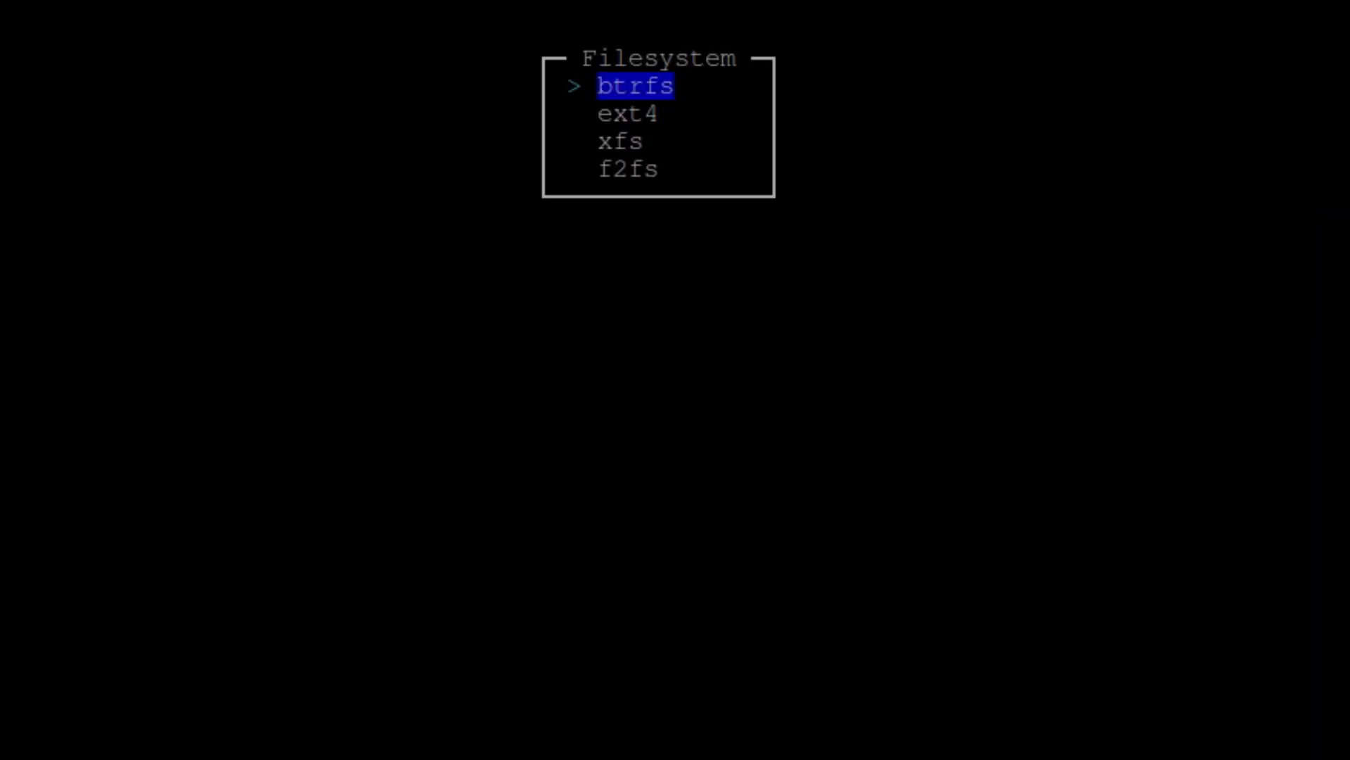
{"action": "key", "text": "Down"}
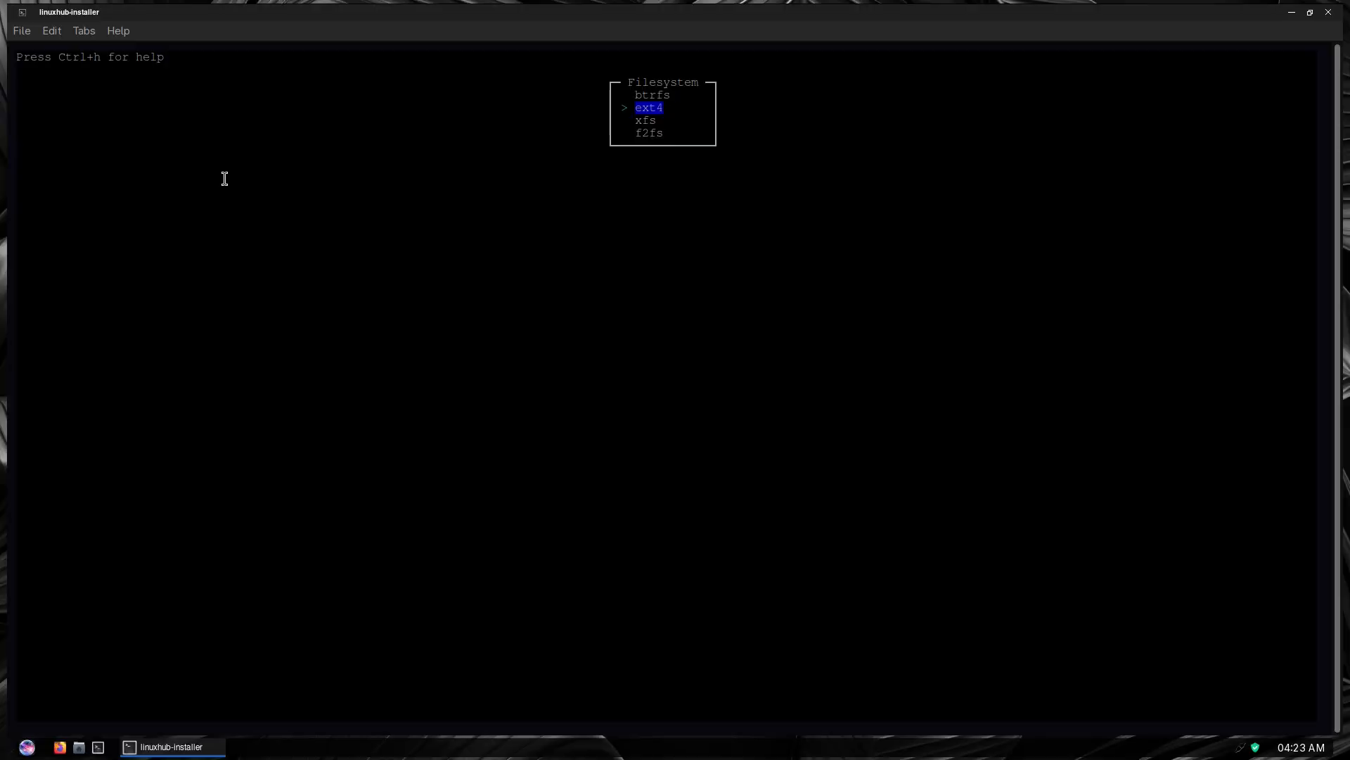
{"action": "key", "text": "Return"}
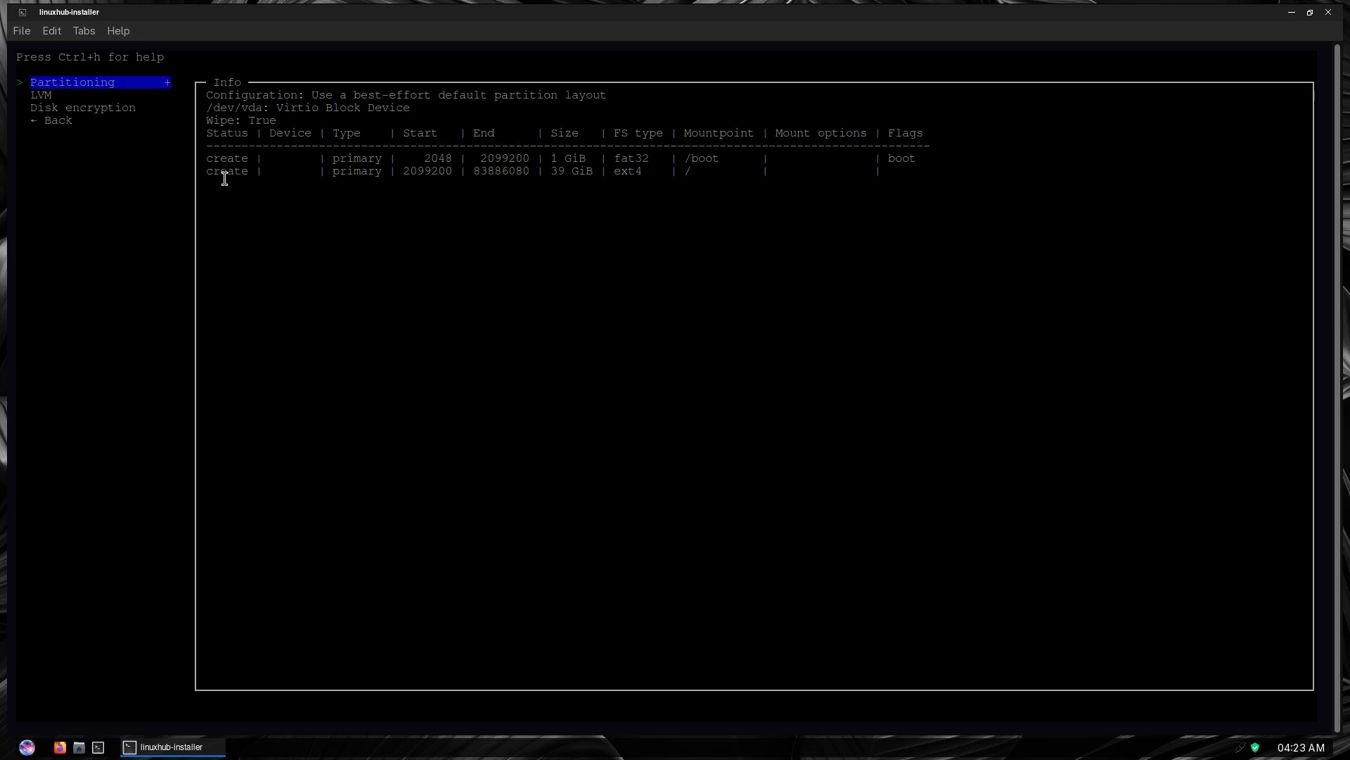
{"action": "key", "text": "Down"}
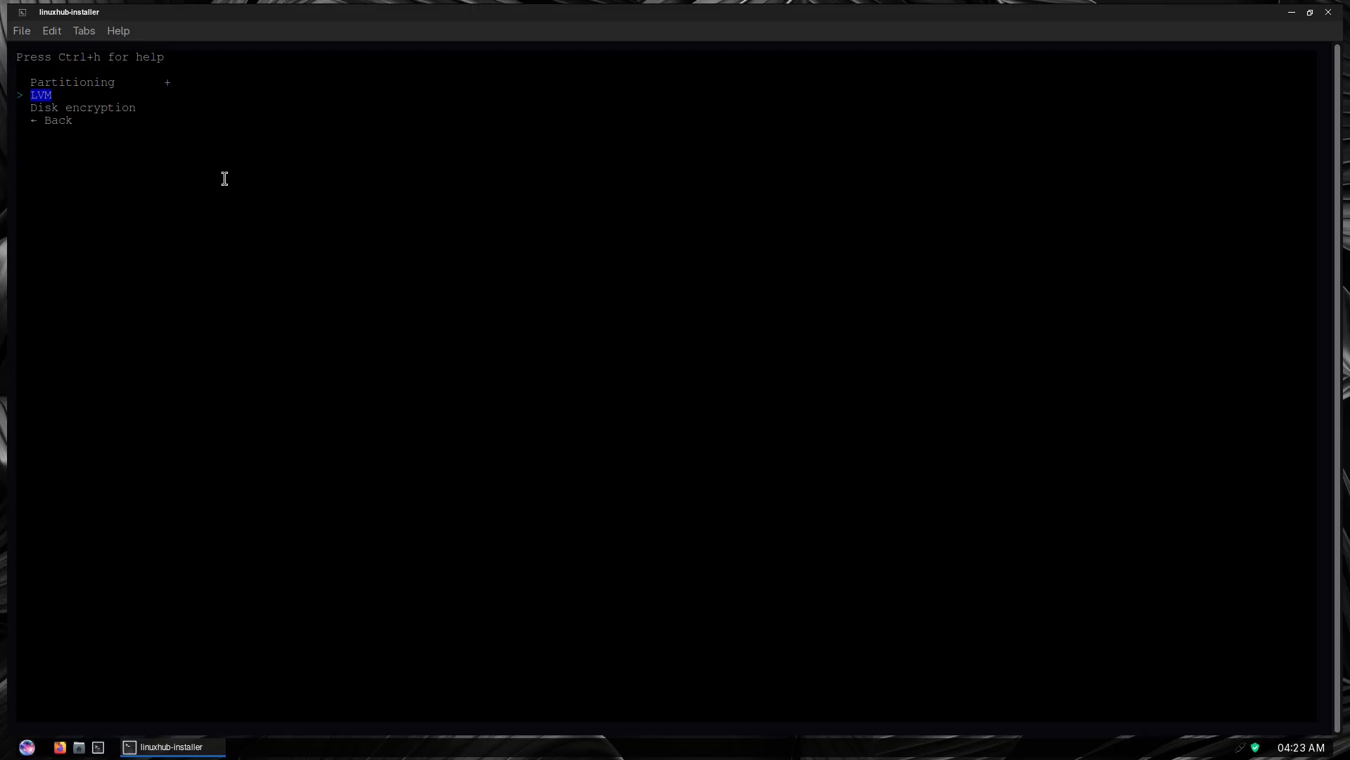
{"action": "key", "text": "Down"}
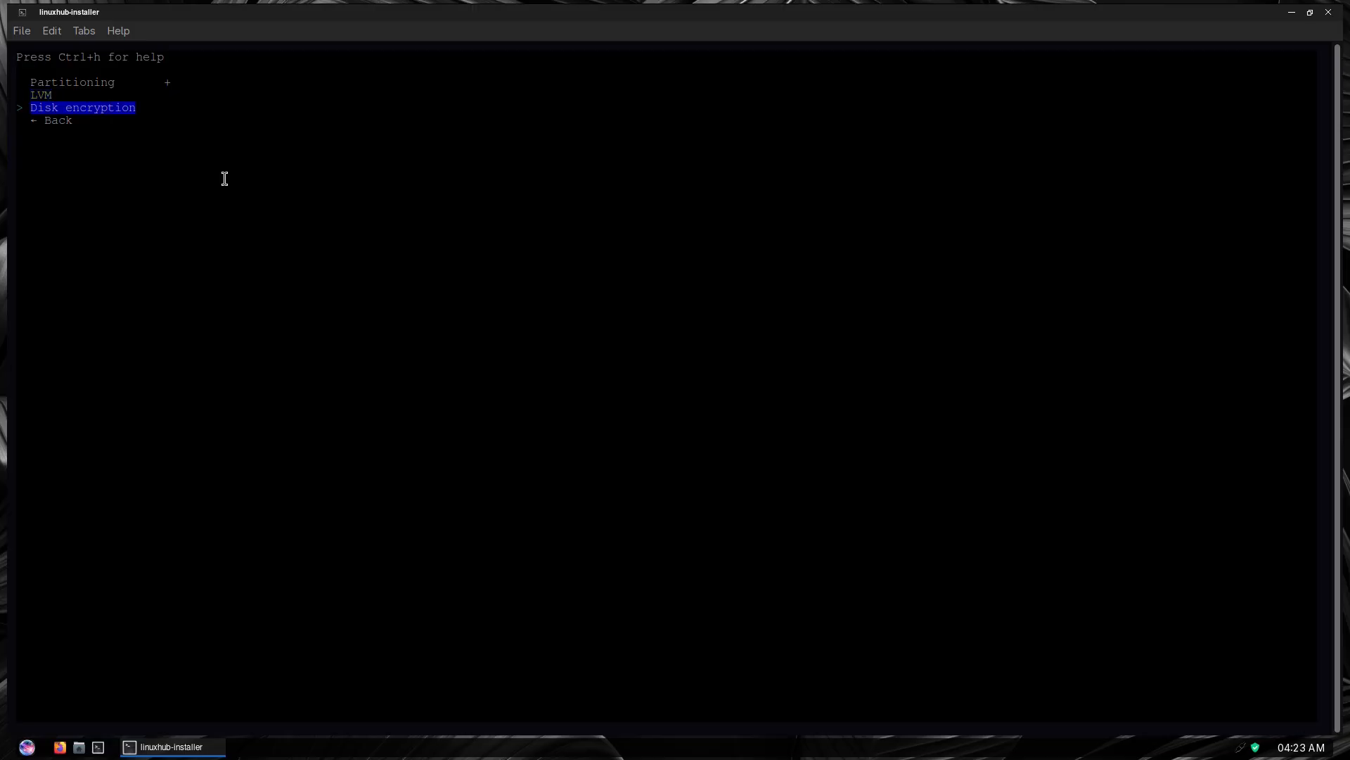
{"action": "key", "text": "Down"}
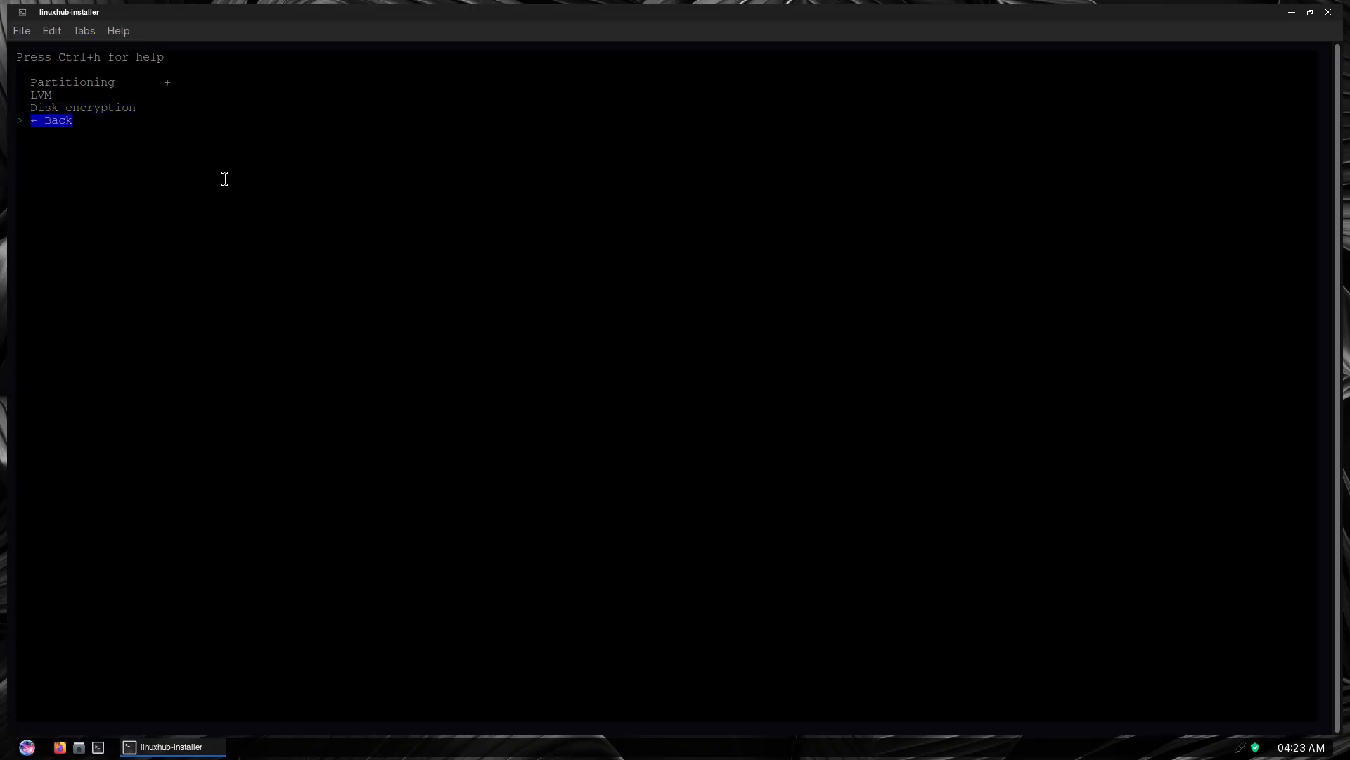
{"action": "key", "text": "Return"}
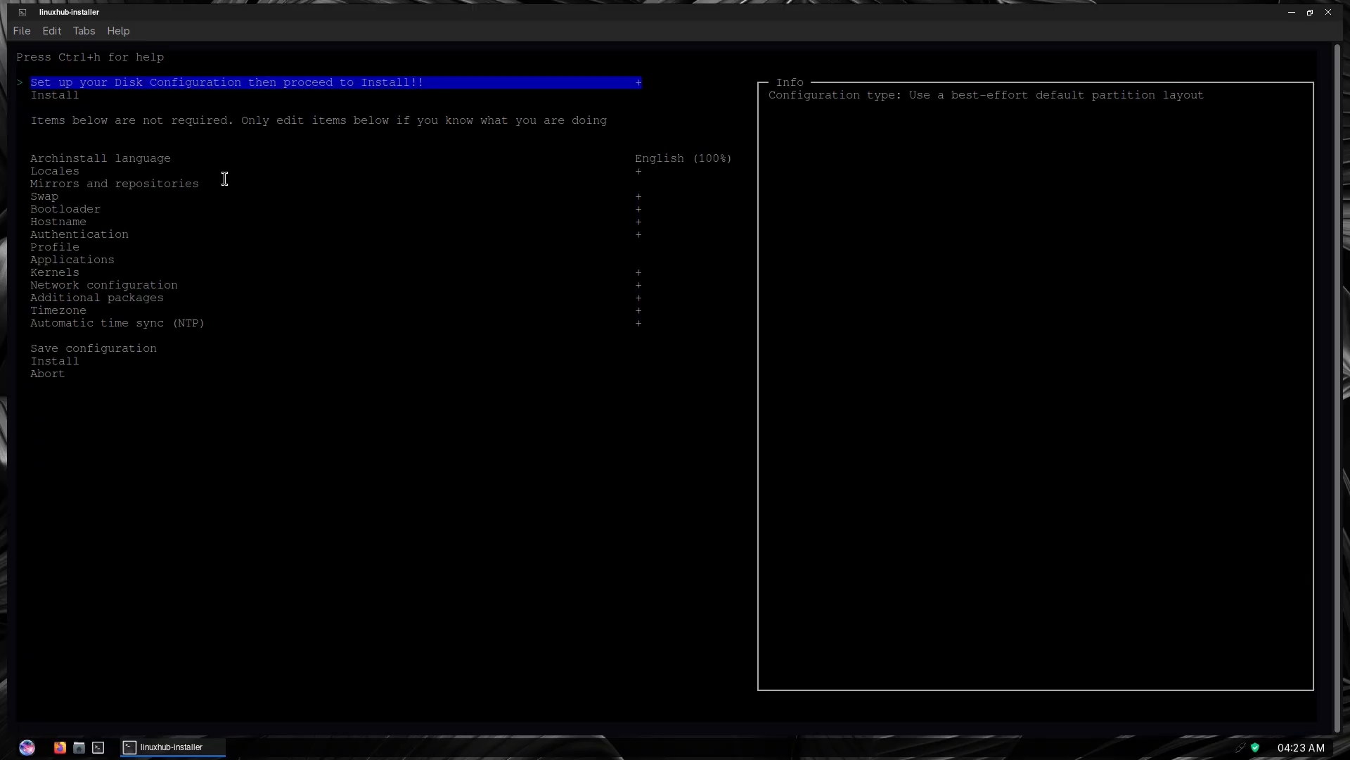
Examine the optional Archinstall language, Locales, and Mirrors and repositories entries
{"action": "key", "text": "Down"}
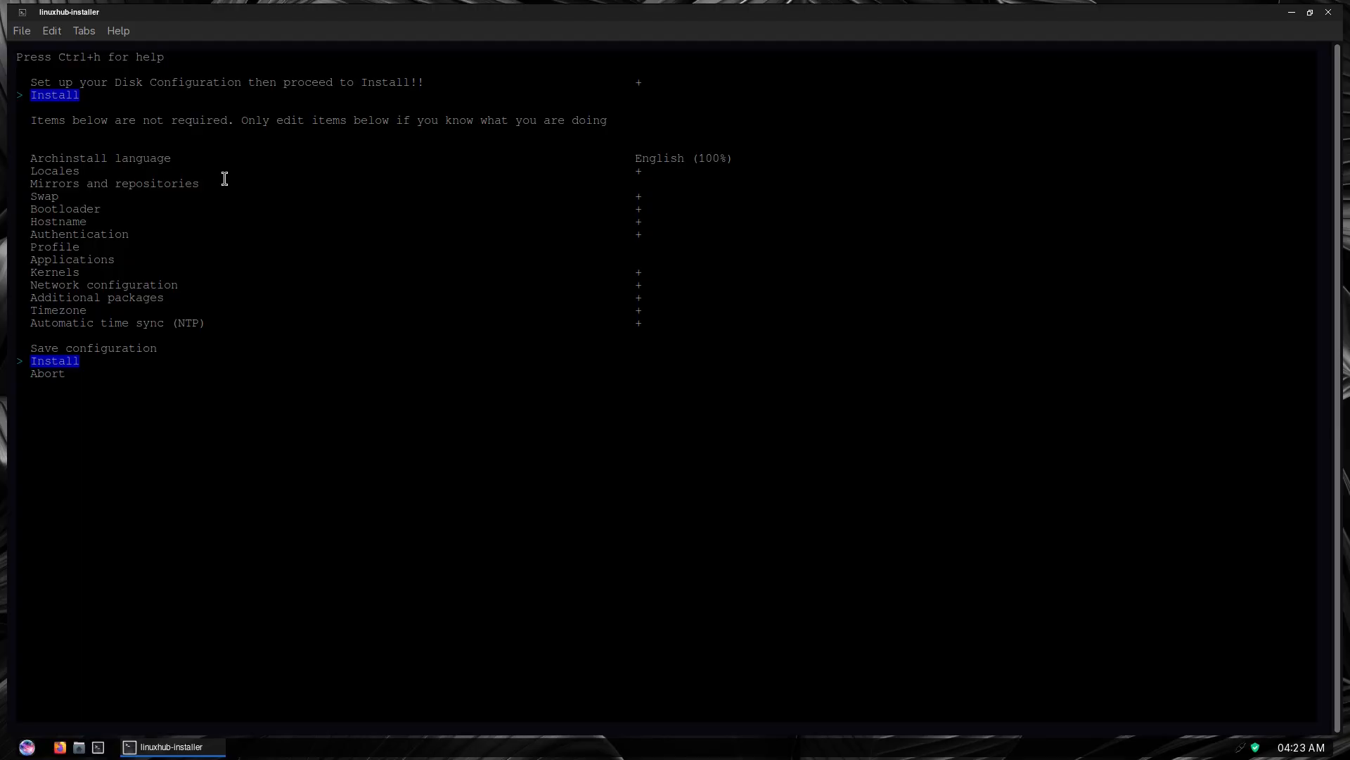
{"action": "key", "text": "Down"}
{"action": "key", "text": "Down"}
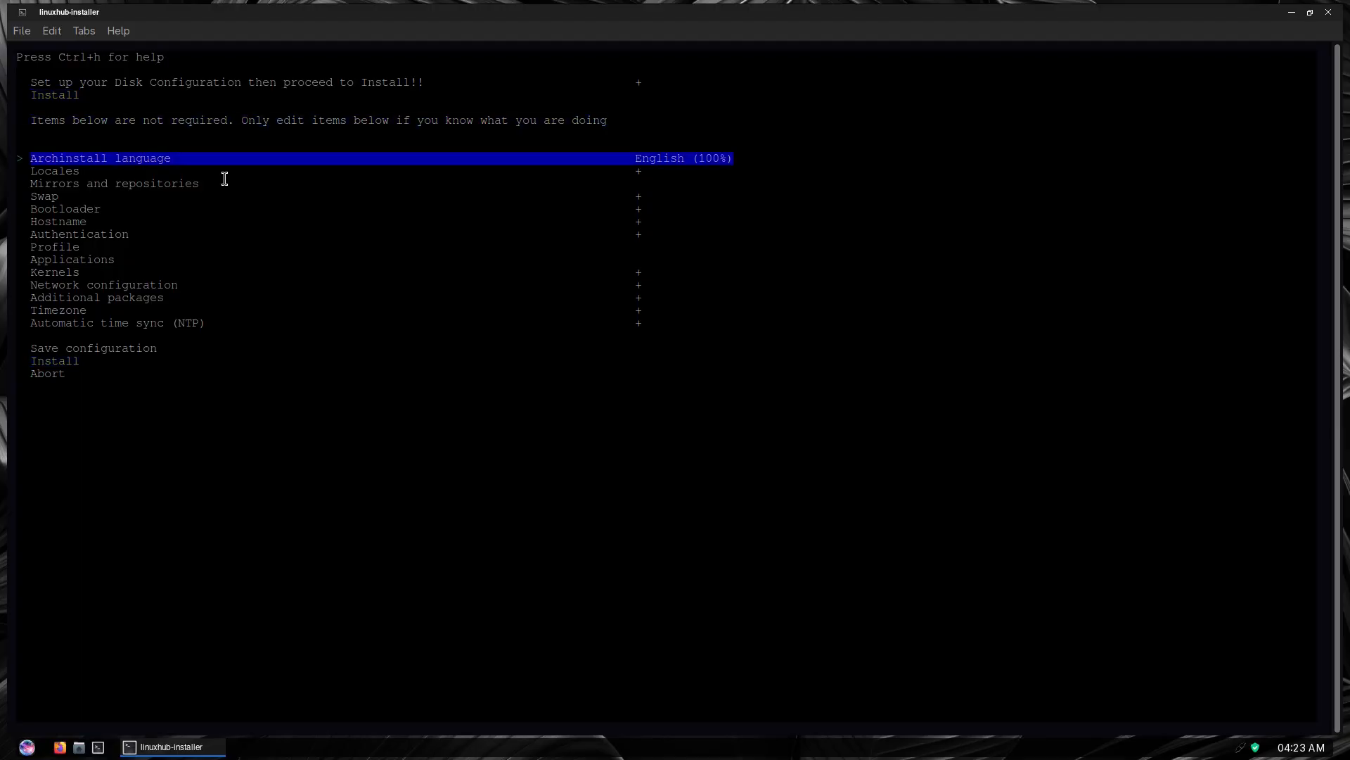
{"action": "key", "text": "Down"}
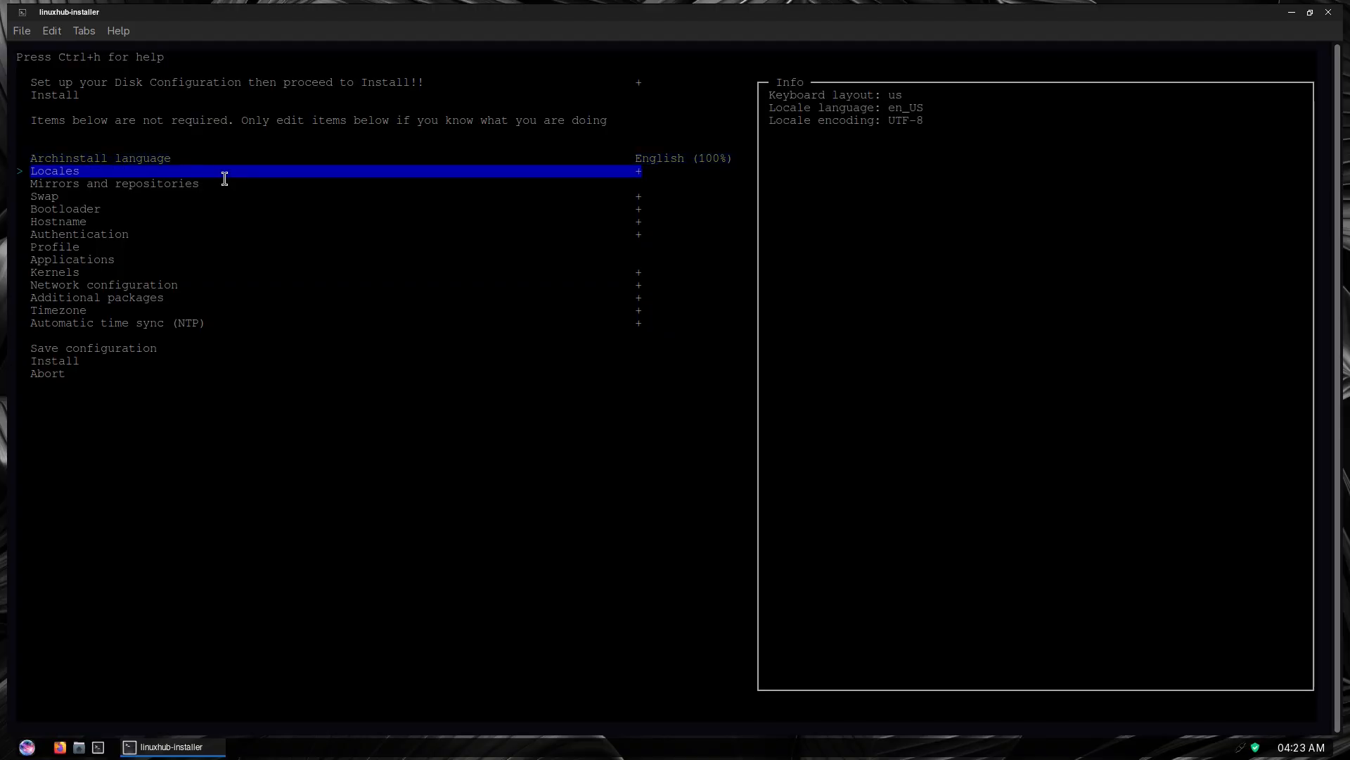
{"action": "key", "text": "Down"}
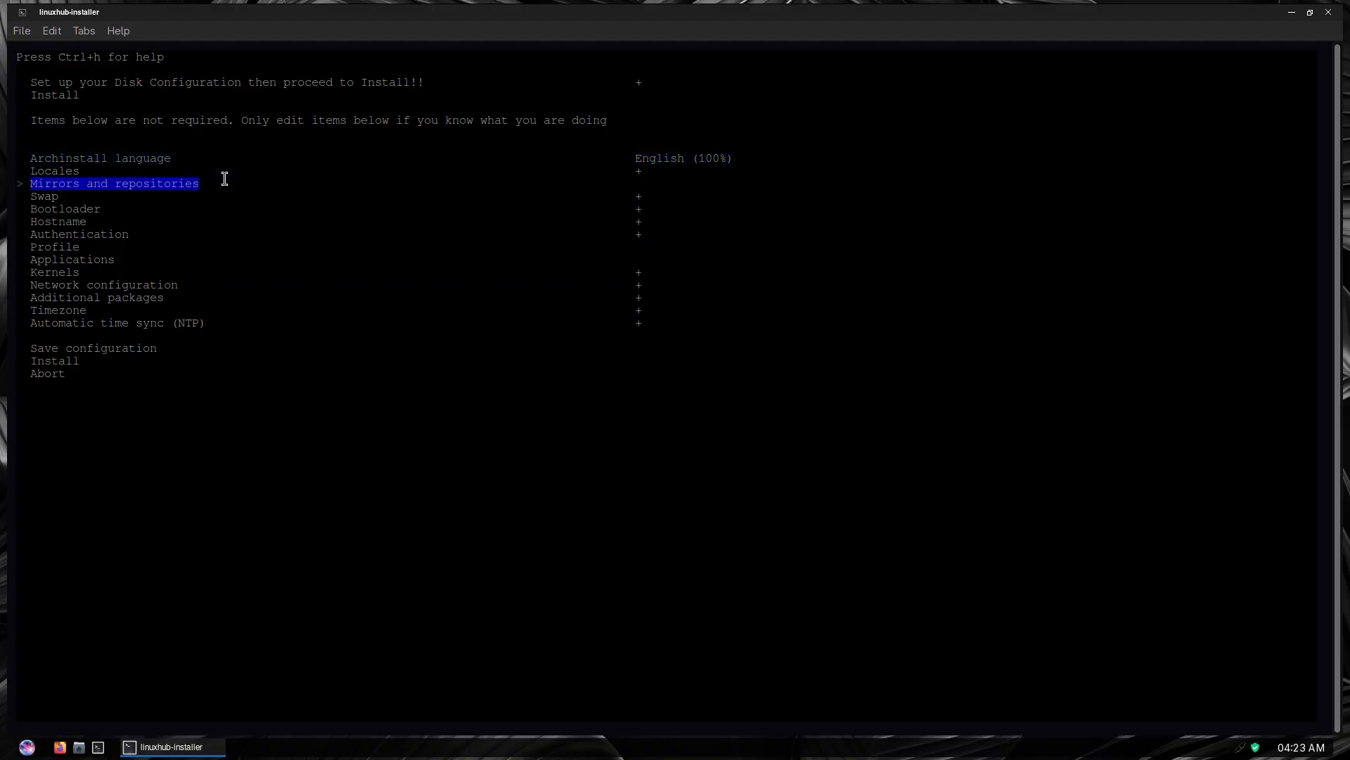
{"action": "key", "text": "Up"}
{"action": "key", "text": "Up"}
{"action": "key", "text": "Up"}
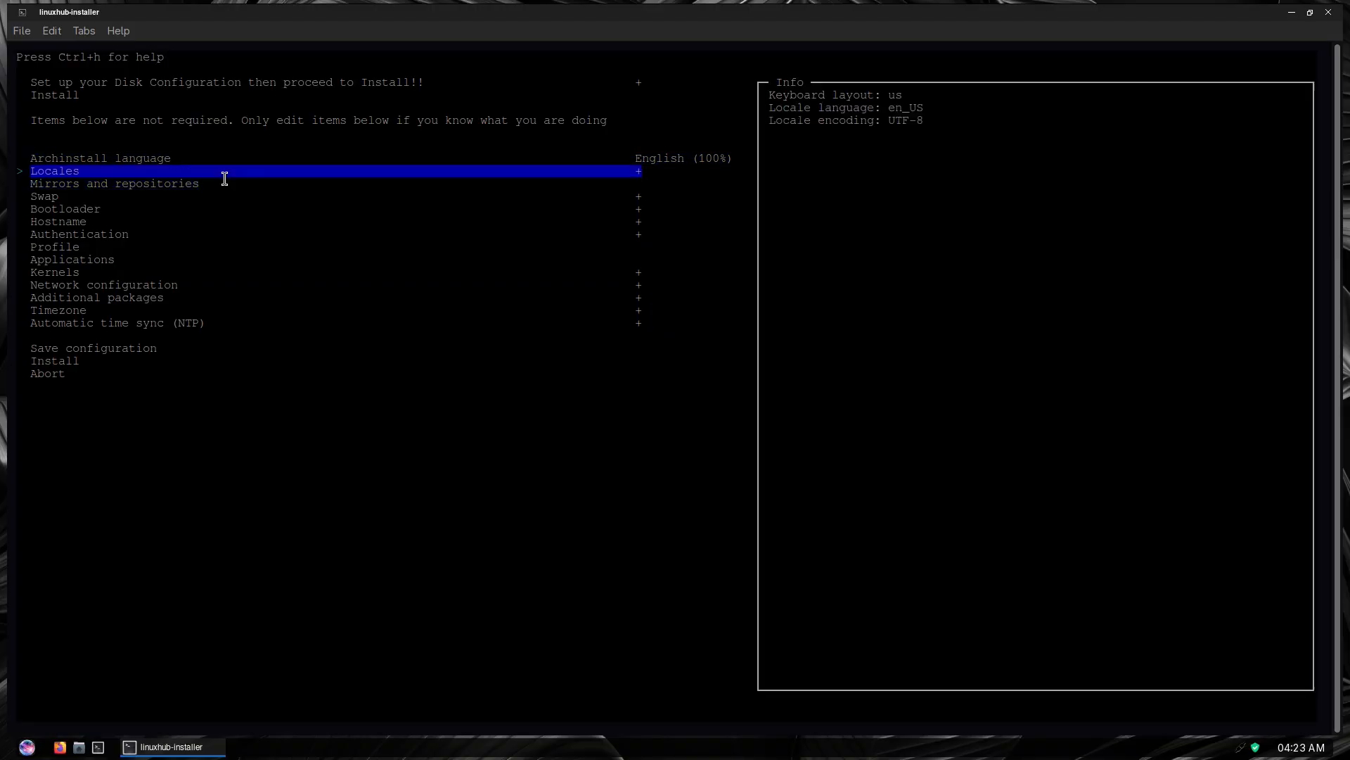
{"action": "key", "text": "Up"}
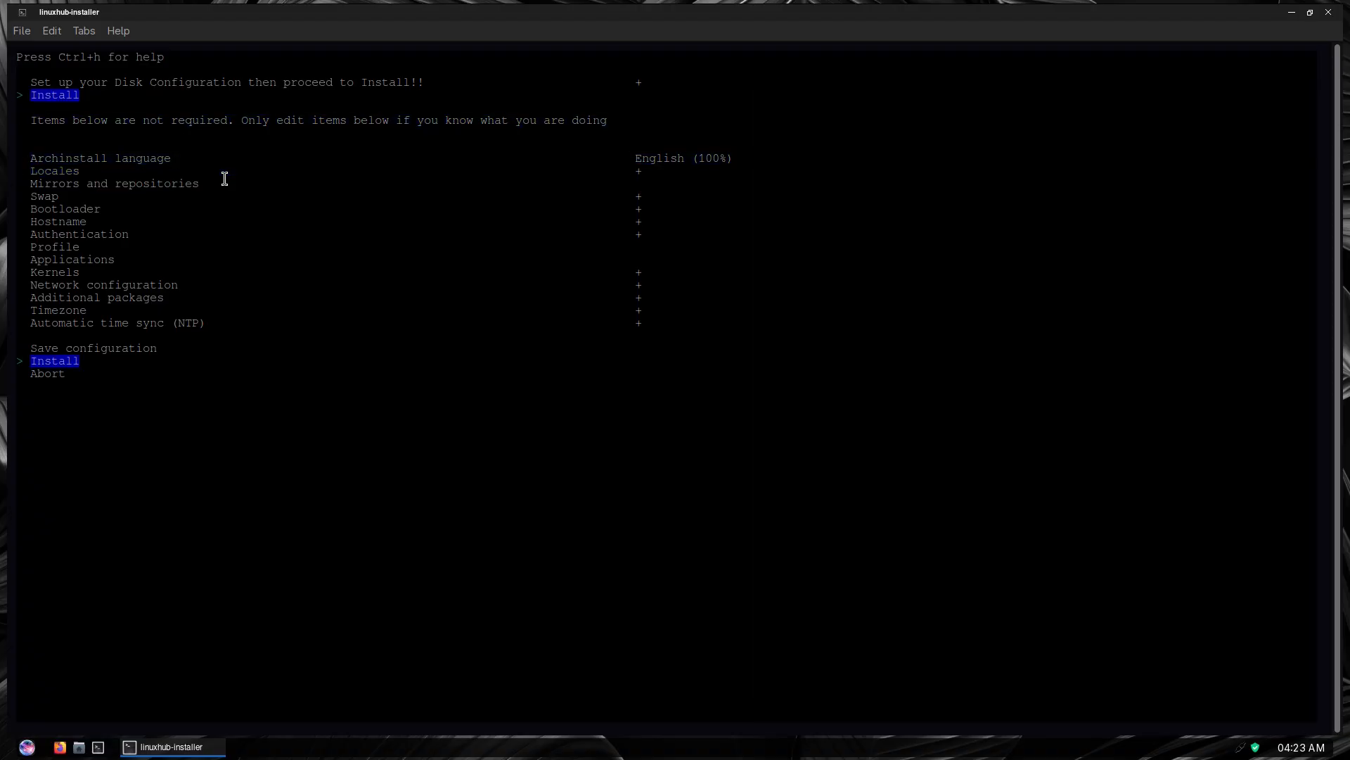
Run the installation with the specified configuration and reboot the system once it completes
{"action": "key", "text": "Return"}
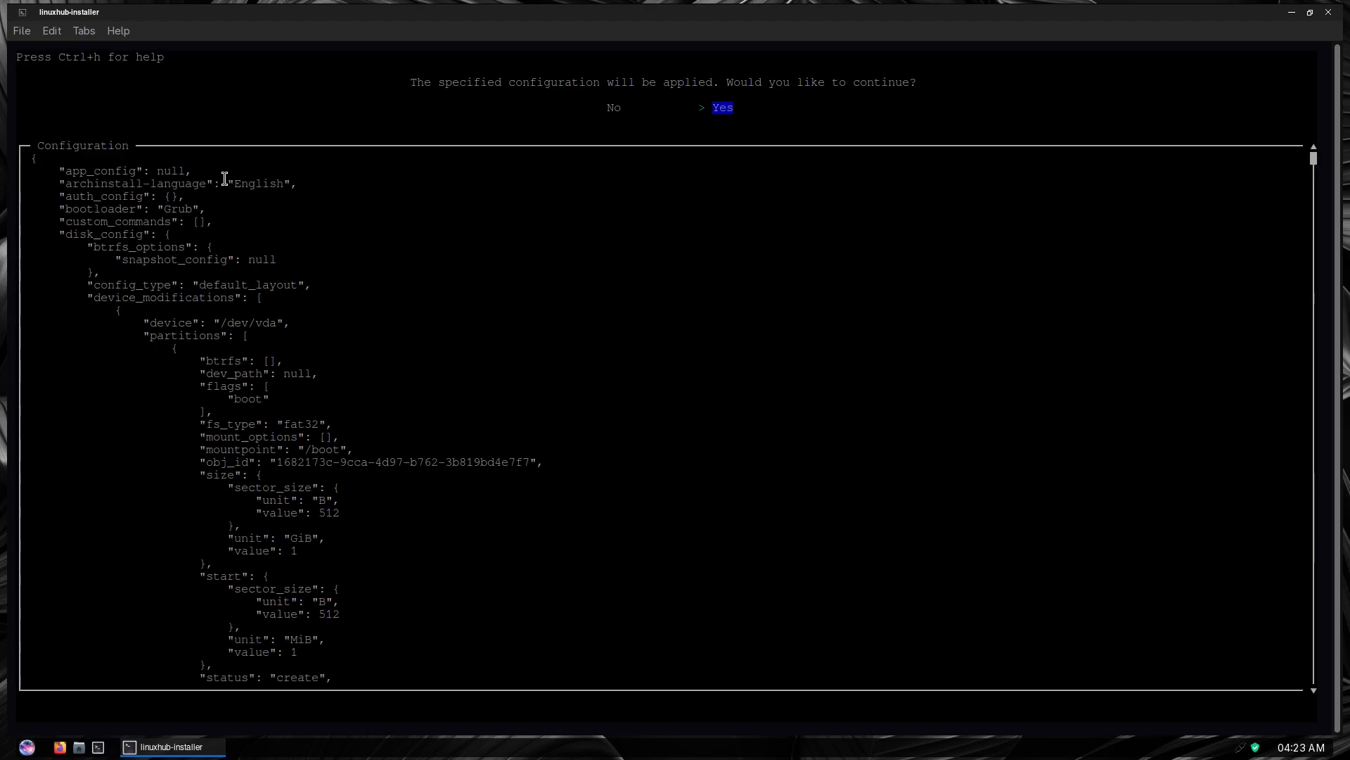
{"action": "key", "text": "Return"}
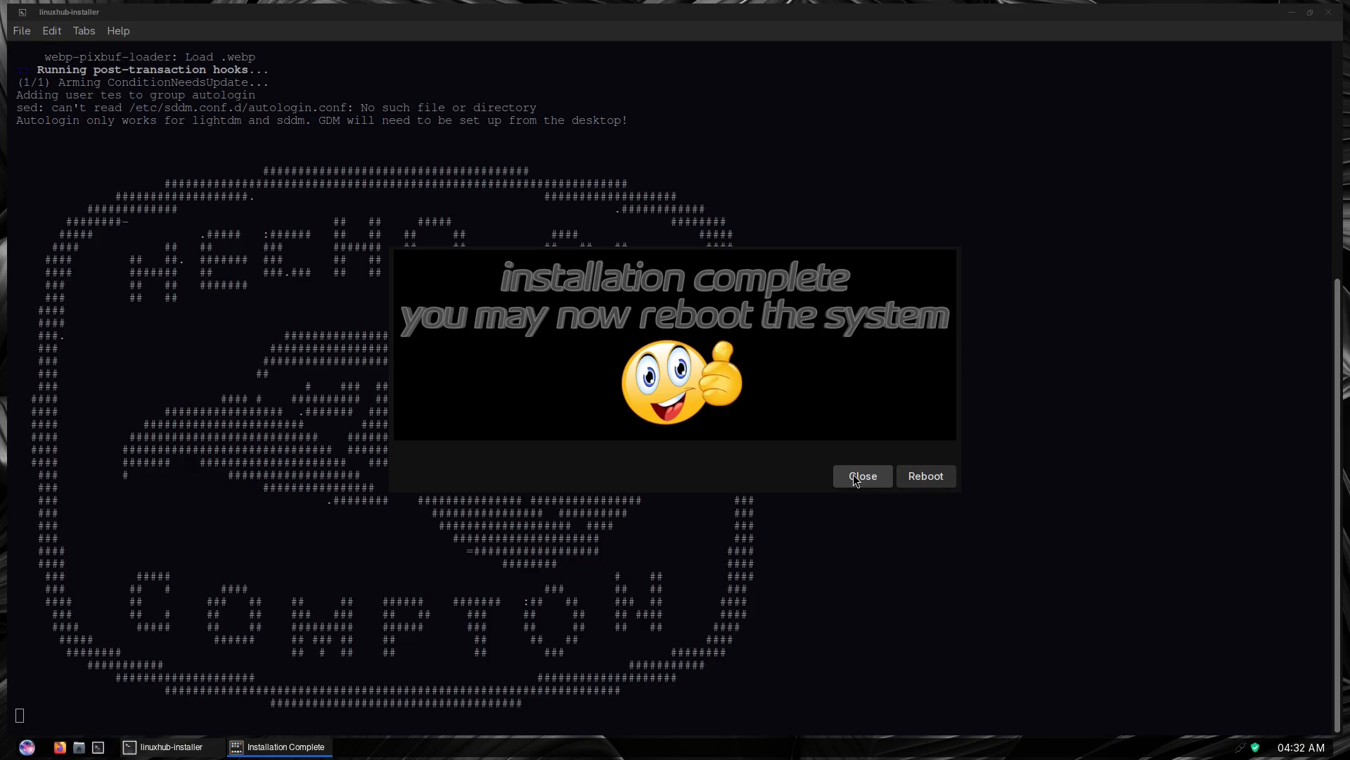
{"action": "left_click", "coordinate": [923, 477]}
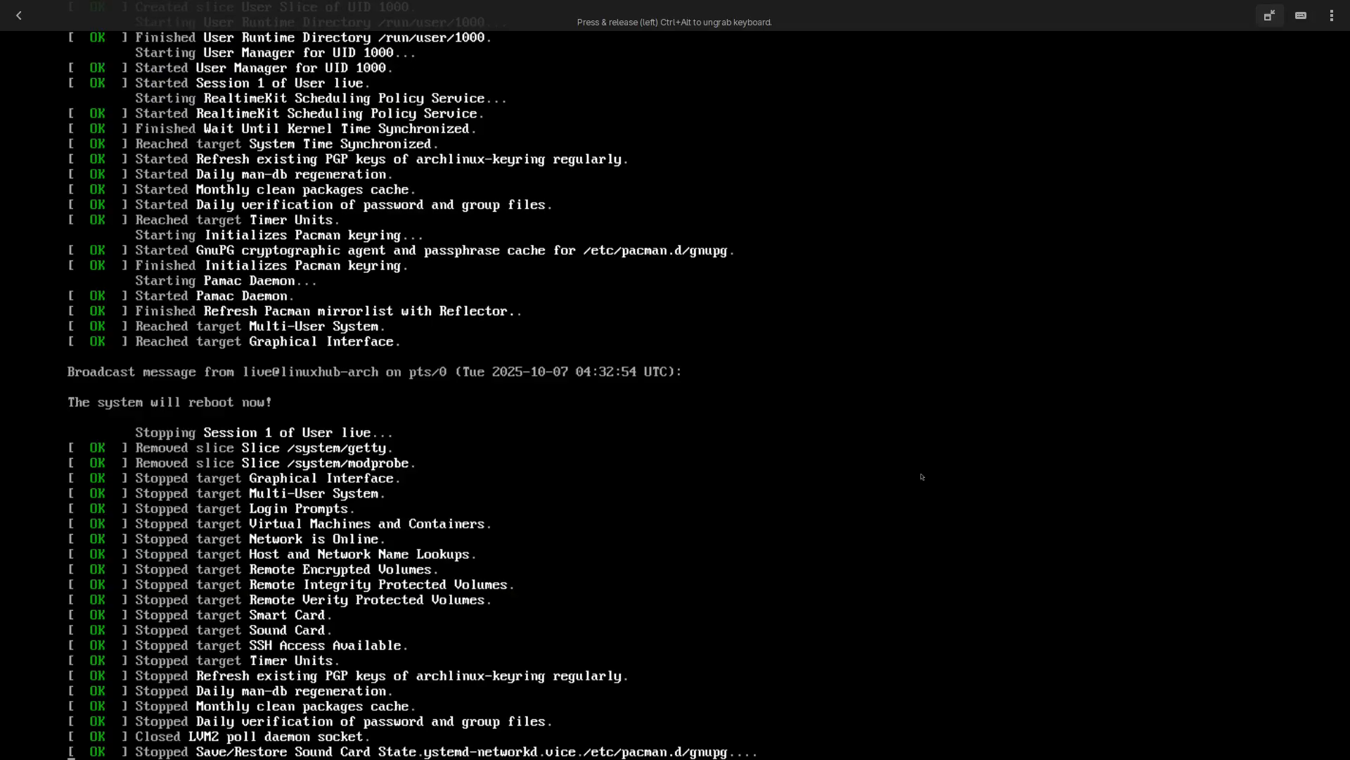